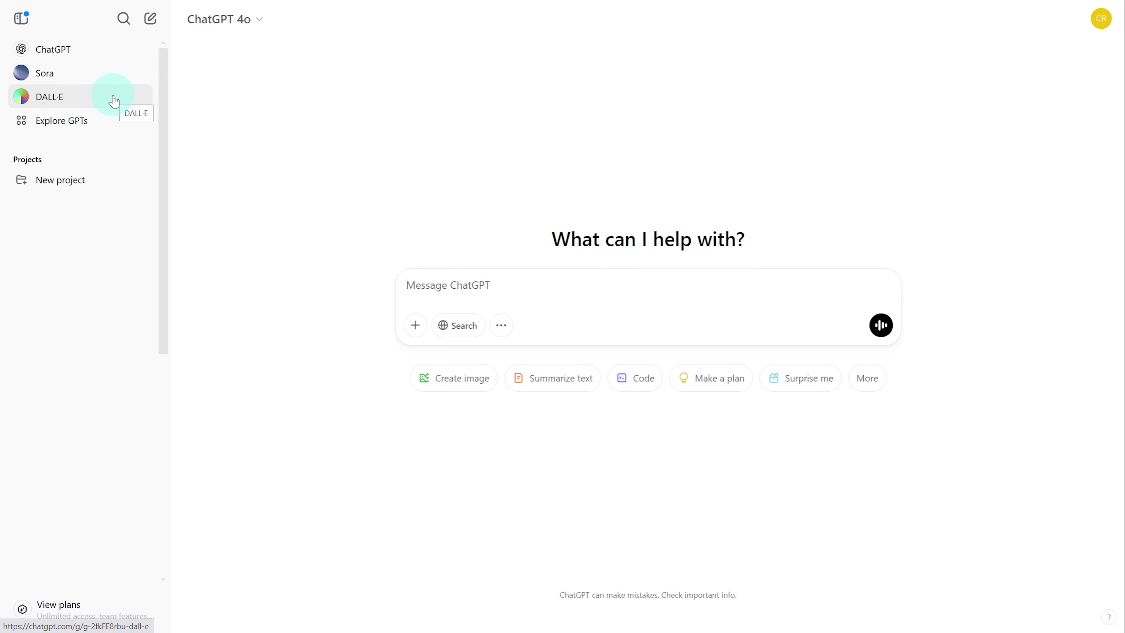
Open the DALL·E GPT and write a prompt for an eerie, front-facing Mr. Barlow portrait
{"action": "left_click", "coordinate": [111, 121]}
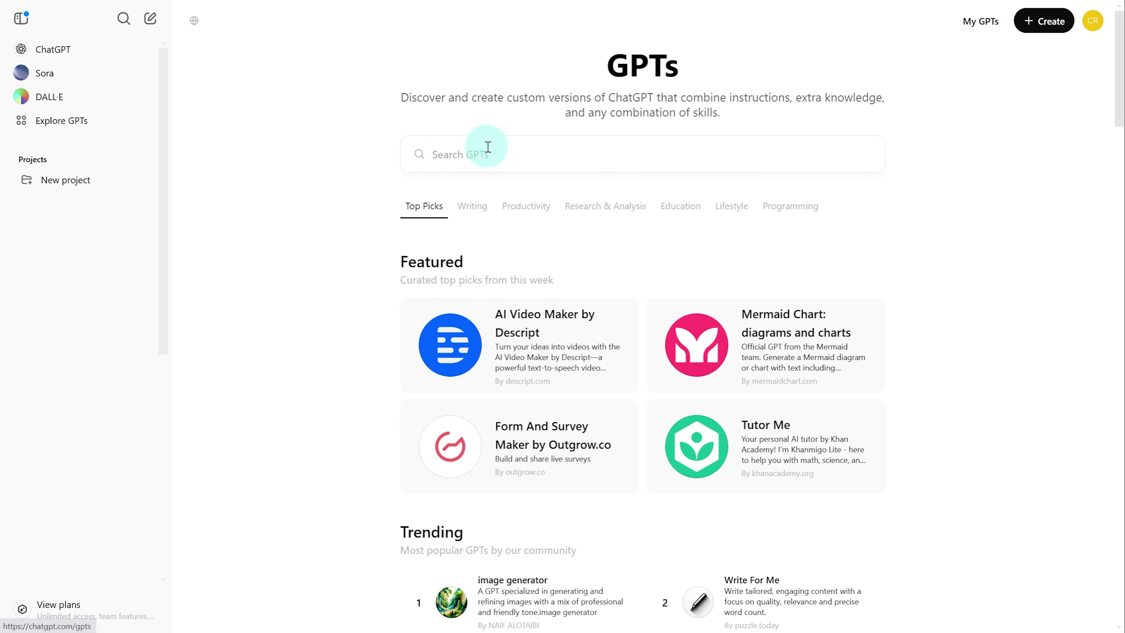
{"action": "scroll", "coordinate": [368, 181], "scroll_direction": "down", "scroll_amount": 15}
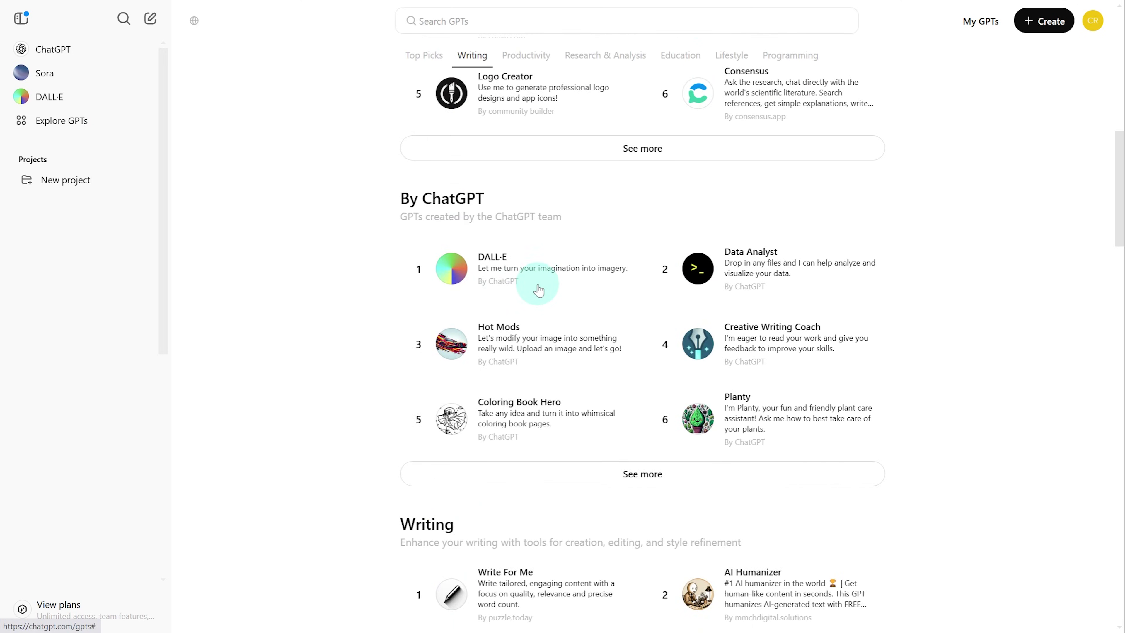
{"action": "scroll", "coordinate": [527, 261], "scroll_direction": "up", "scroll_amount": 5}
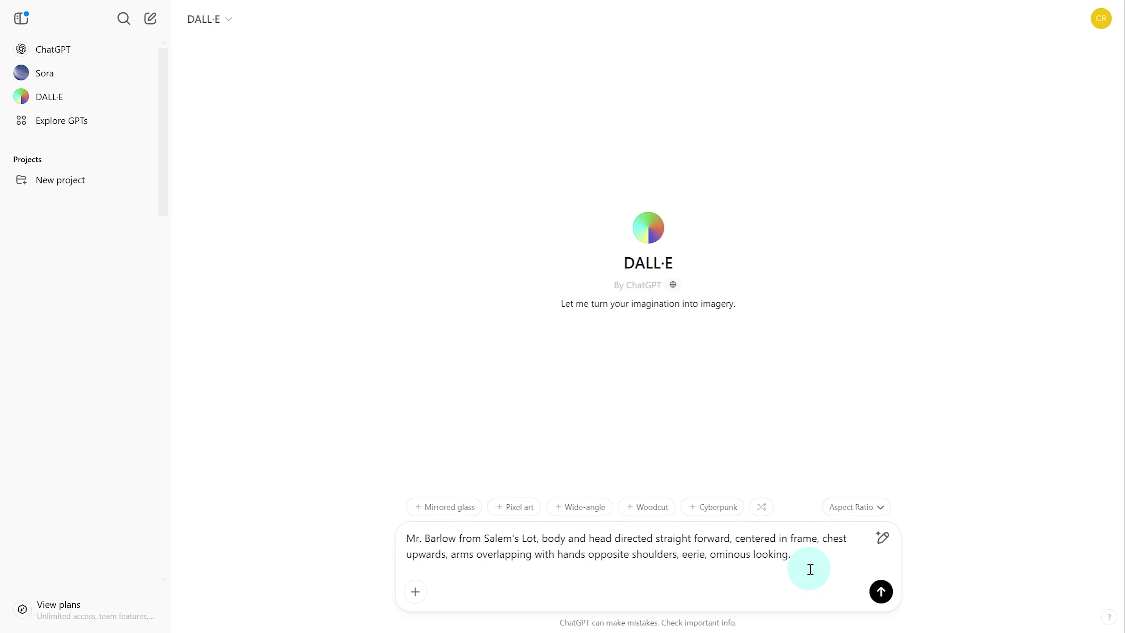
Send the Mr. Barlow vampire prompt to DALL·E to generate portraits
{"action": "left_click", "coordinate": [881, 592]}
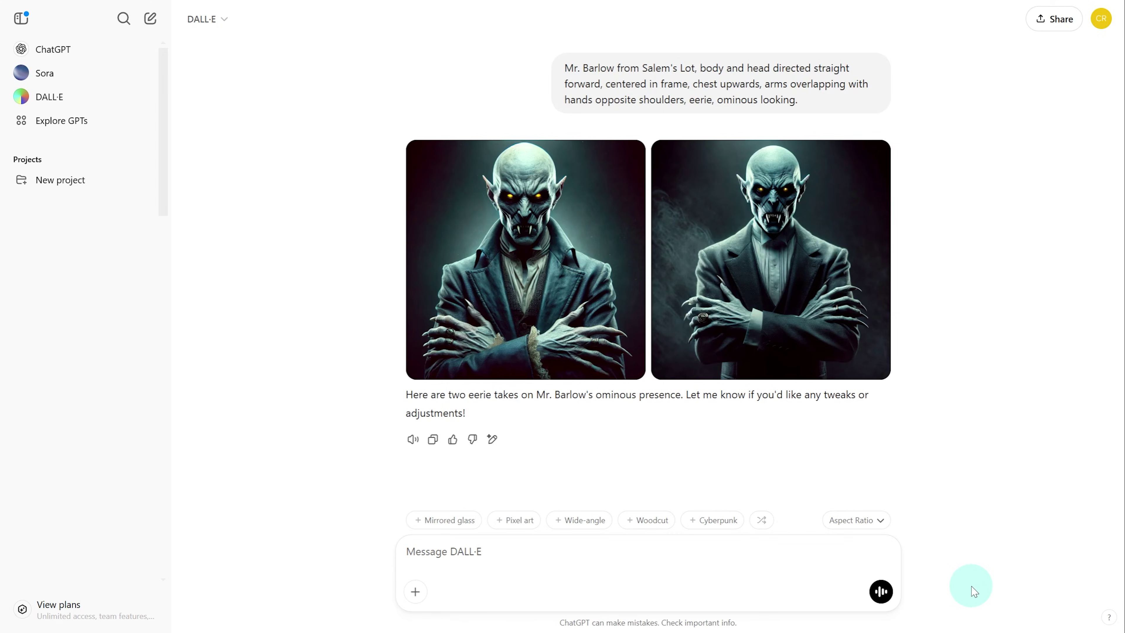
Compare both portraits, then mark the first one's left shoulder and arm for editing
{"action": "left_click", "coordinate": [552, 272]}
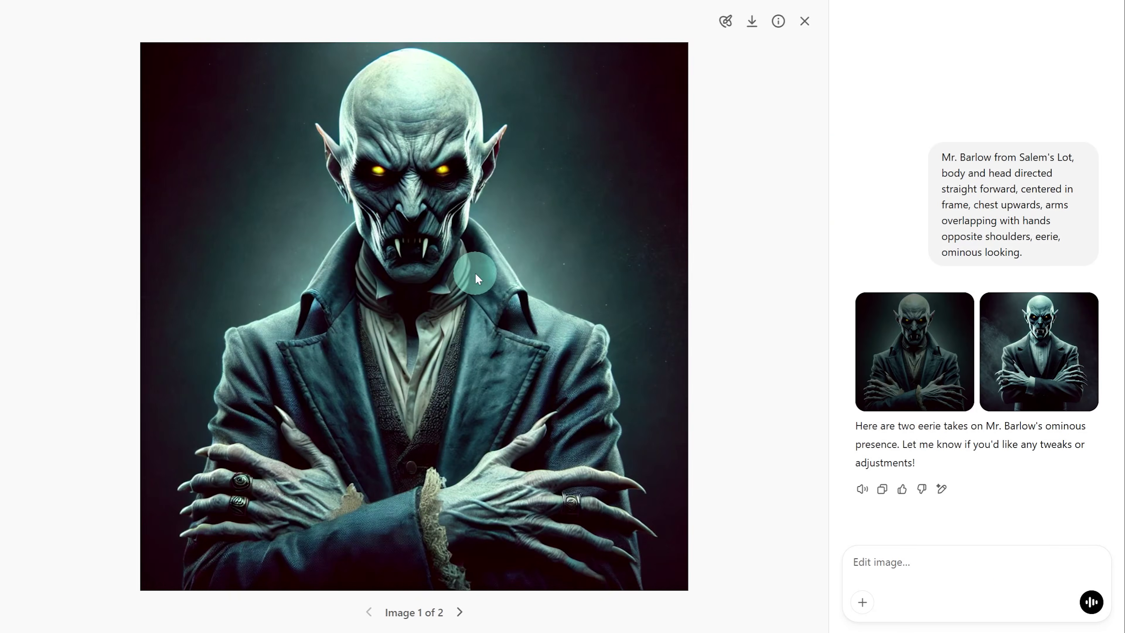
{"action": "left_click", "coordinate": [1026, 377]}
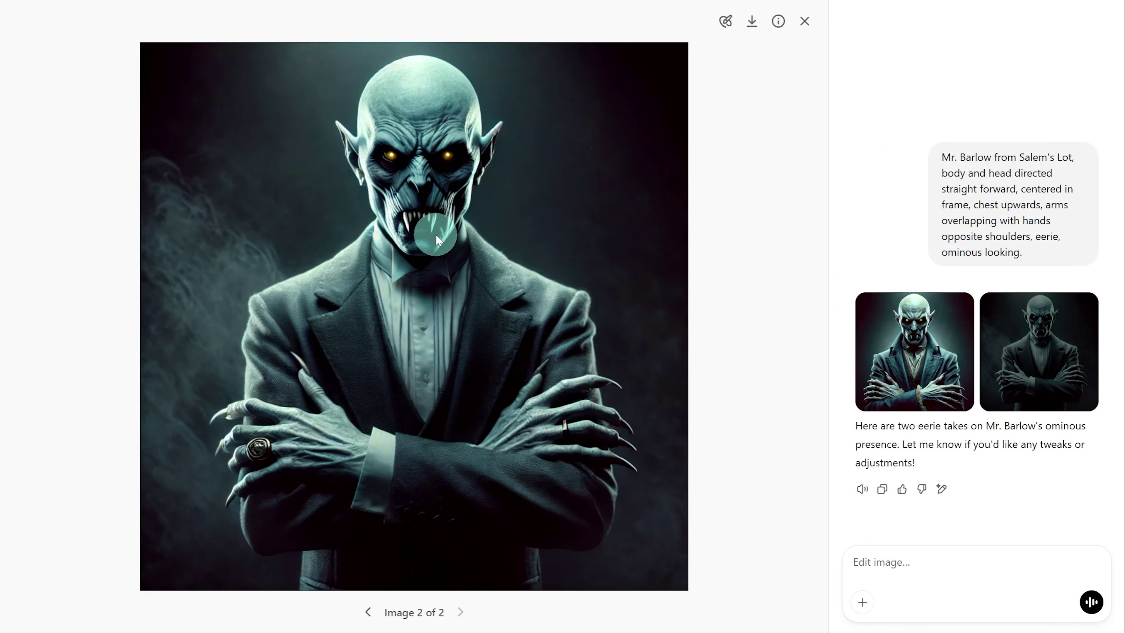
{"action": "left_click", "coordinate": [910, 310]}
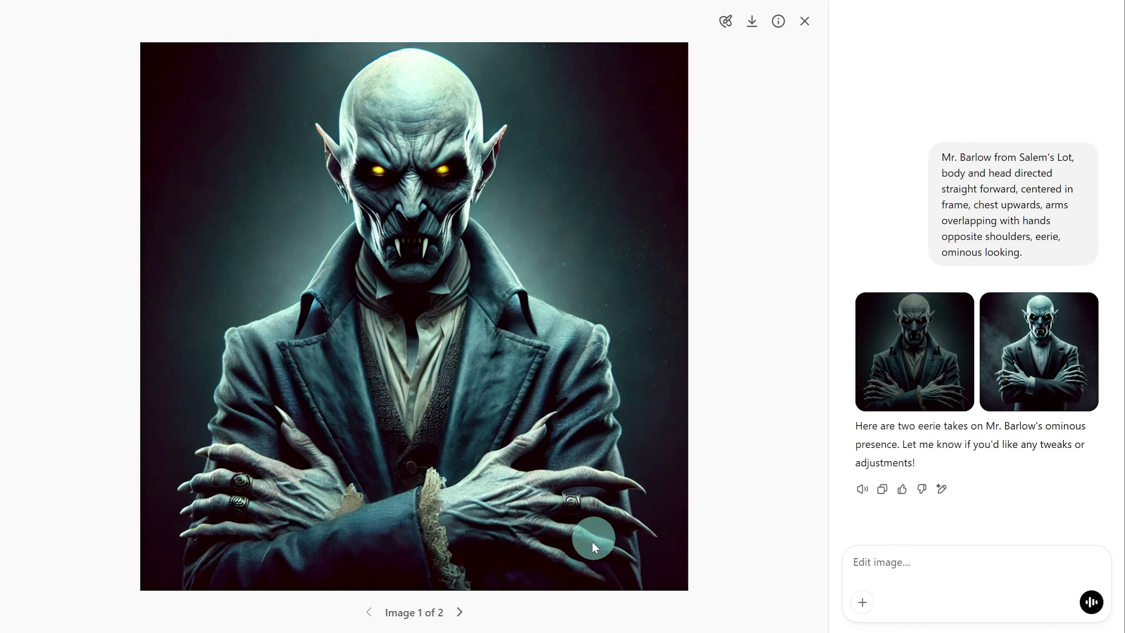
{"action": "left_click", "coordinate": [725, 21]}
{"action": "mouse_move", "coordinate": [332, 350]}
{"action": "left_mouse_down"}
{"action": "mouse_move", "coordinate": [278, 325]}
{"action": "mouse_move", "coordinate": [244, 340]}
{"action": "mouse_move", "coordinate": [207, 518]}
{"action": "mouse_move", "coordinate": [234, 537]}
{"action": "mouse_move", "coordinate": [210, 564]}
{"action": "mouse_move", "coordinate": [562, 542]}
{"action": "left_mouse_up"}
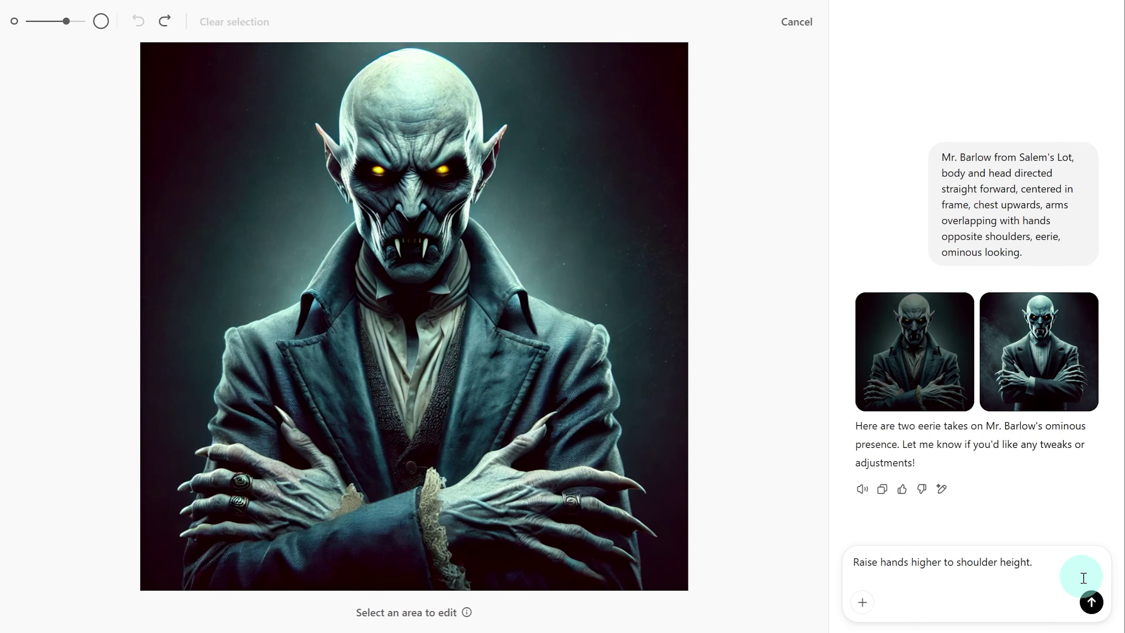
Send the 'Raise hands higher to shoulder height.' edit, then reopen the original first portrait
{"action": "left_click", "coordinate": [1092, 602]}
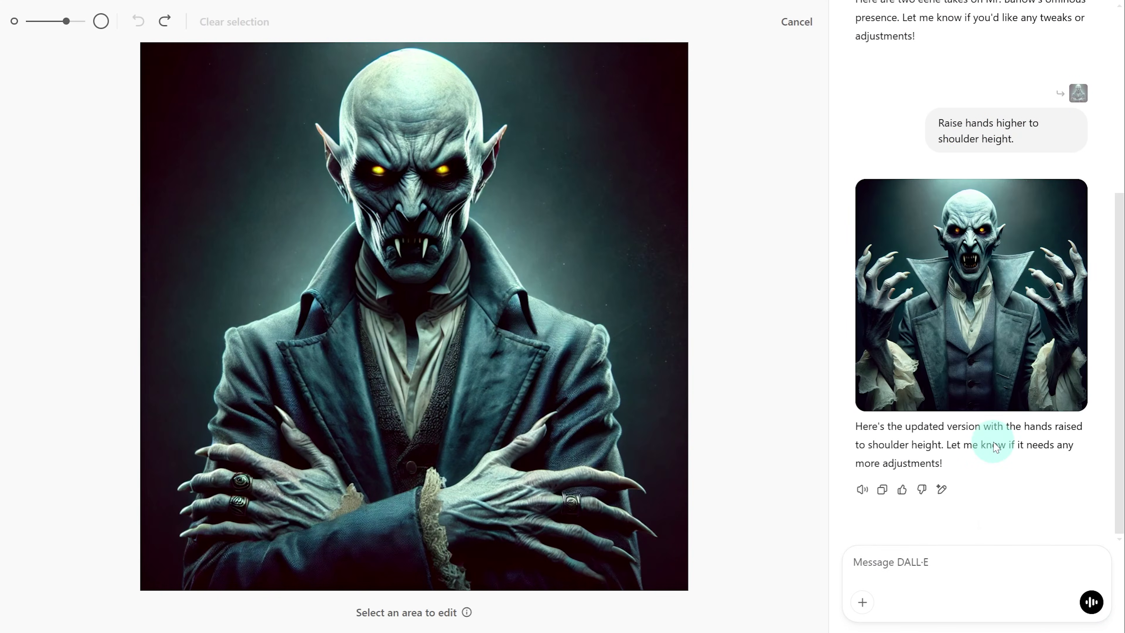
{"action": "scroll", "coordinate": [861, 382], "scroll_direction": "up", "scroll_amount": 5}
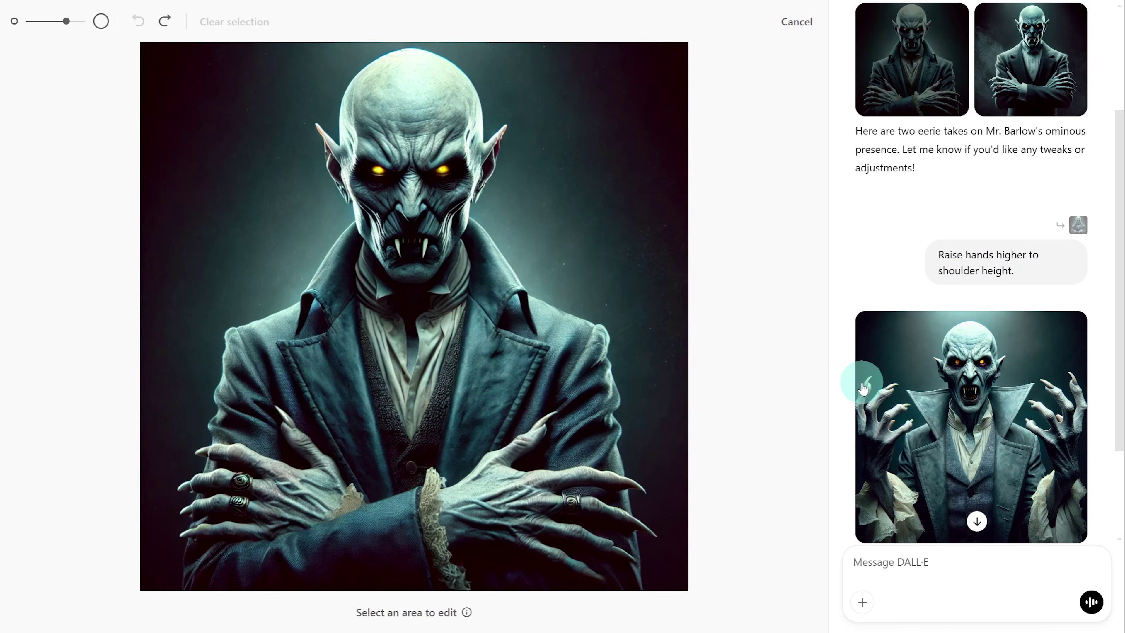
{"action": "left_click", "coordinate": [921, 252]}
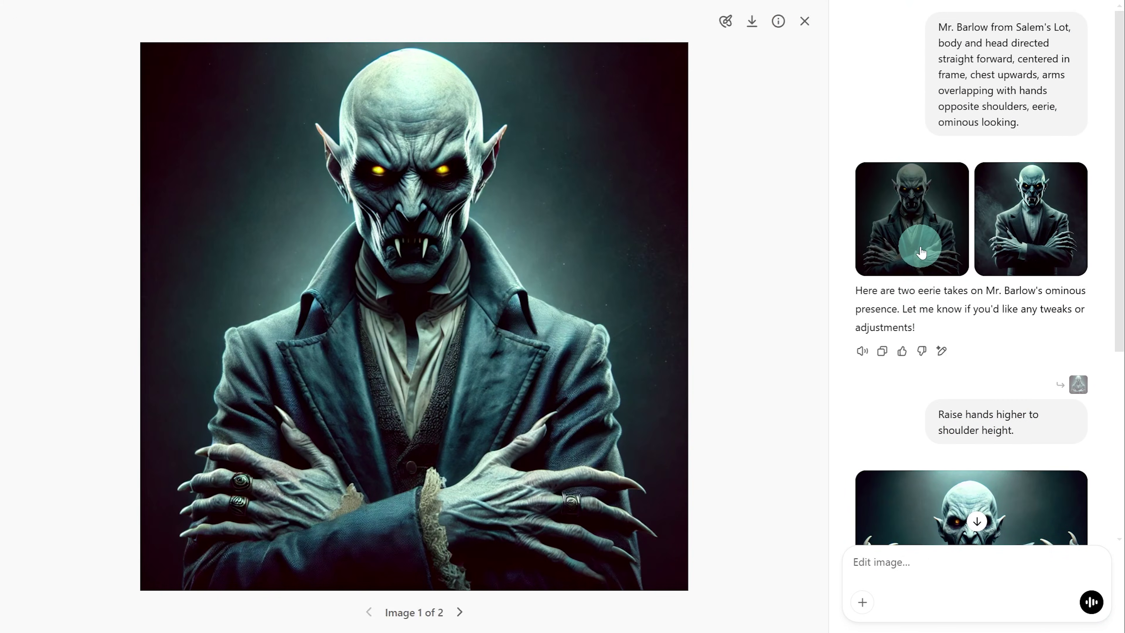
{"action": "scroll", "coordinate": [917, 407], "scroll_direction": "down", "scroll_amount": 12}
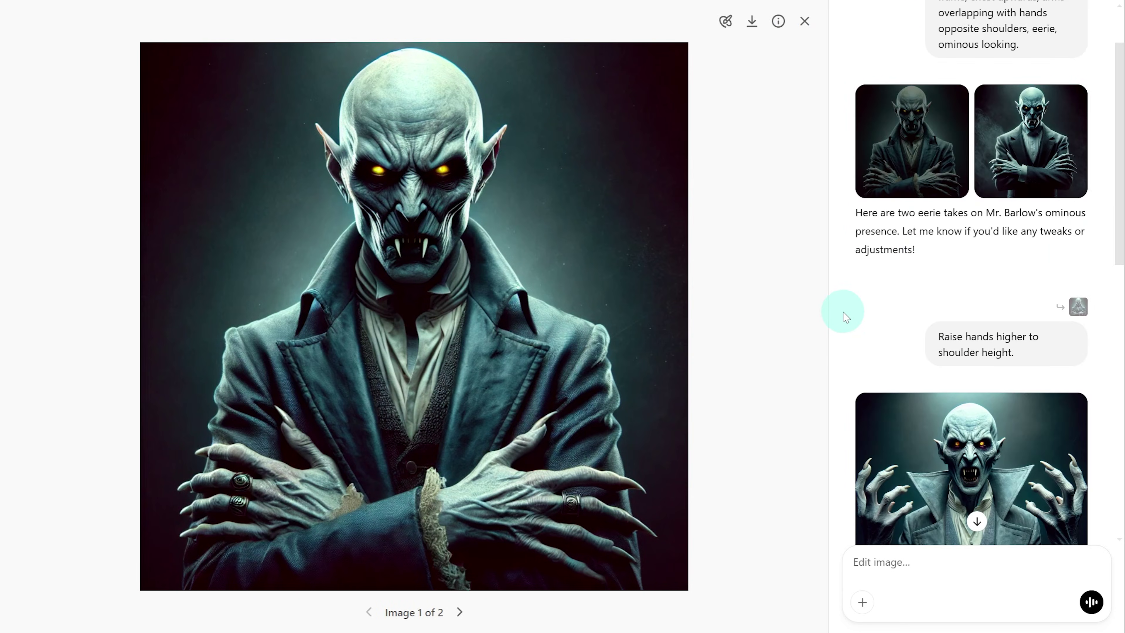
{"action": "scroll", "coordinate": [855, 311], "scroll_direction": "down", "scroll_amount": 6}
{"action": "scroll", "coordinate": [858, 317], "scroll_direction": "down", "scroll_amount": 5}
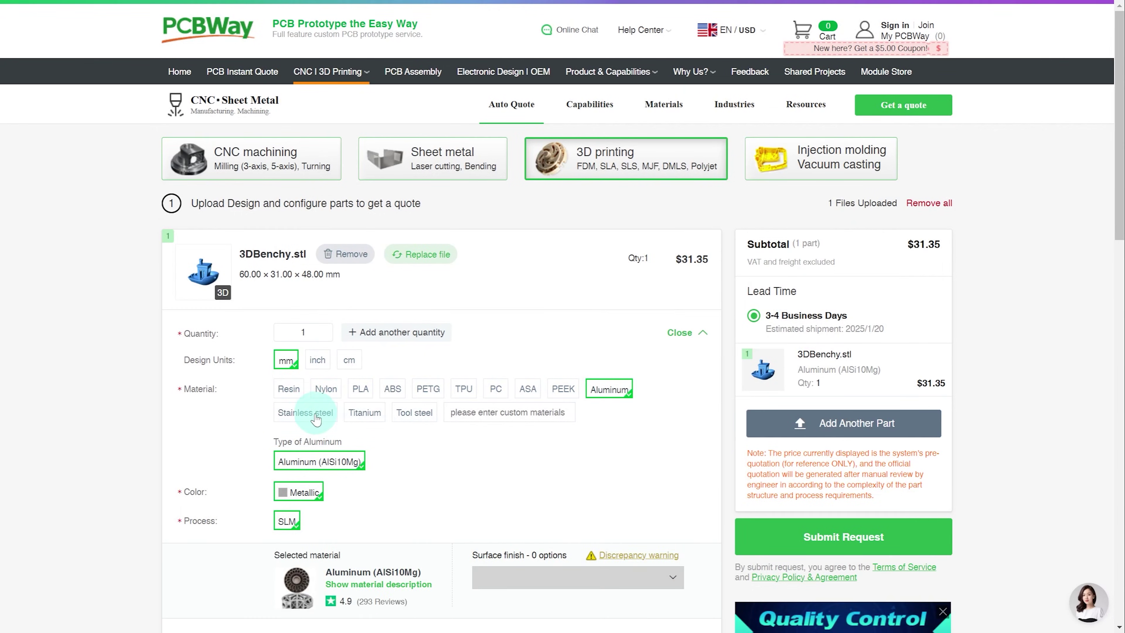
Start a new instant quote for 3DBenchy.stl with quantity set to 1
{"action": "left_click", "coordinate": [310, 413]}
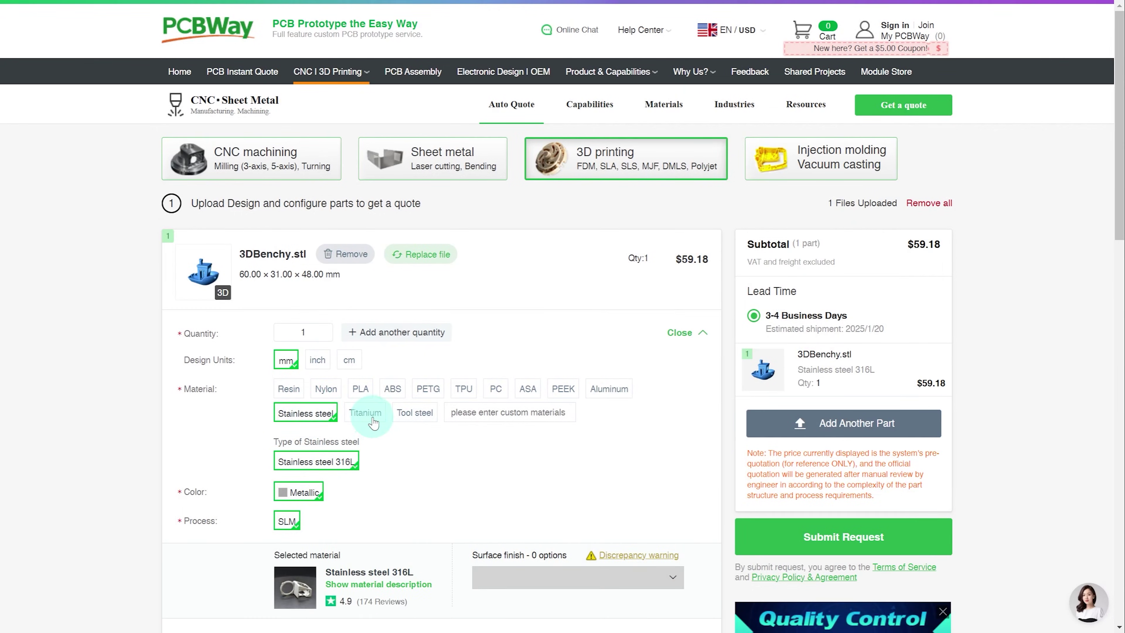
{"action": "left_click", "coordinate": [372, 417]}
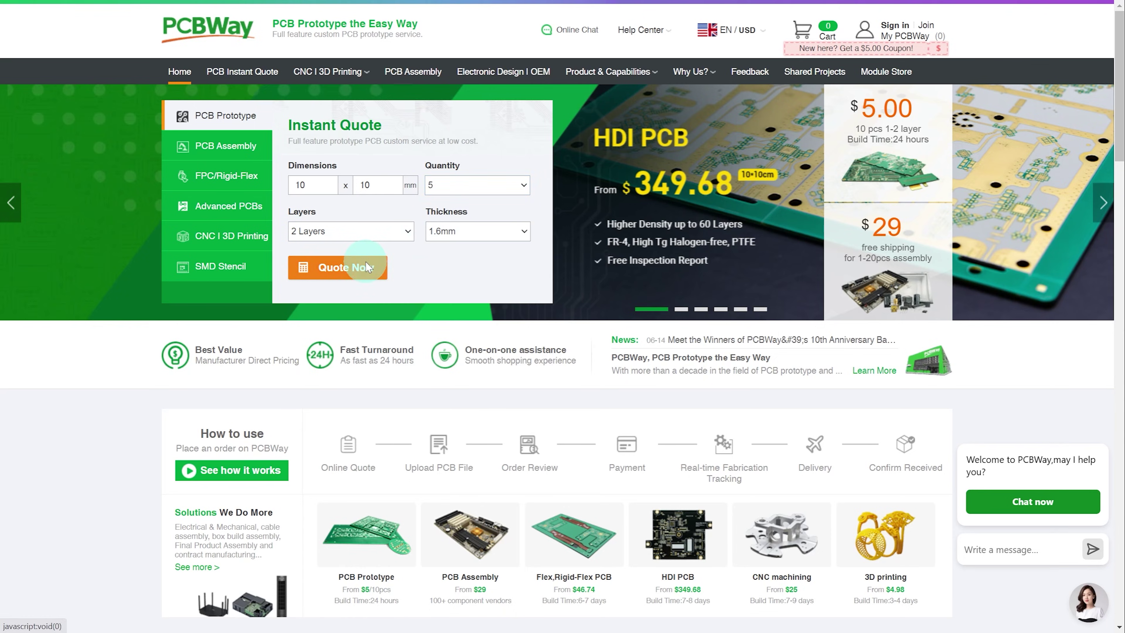
{"action": "left_click", "coordinate": [366, 262]}
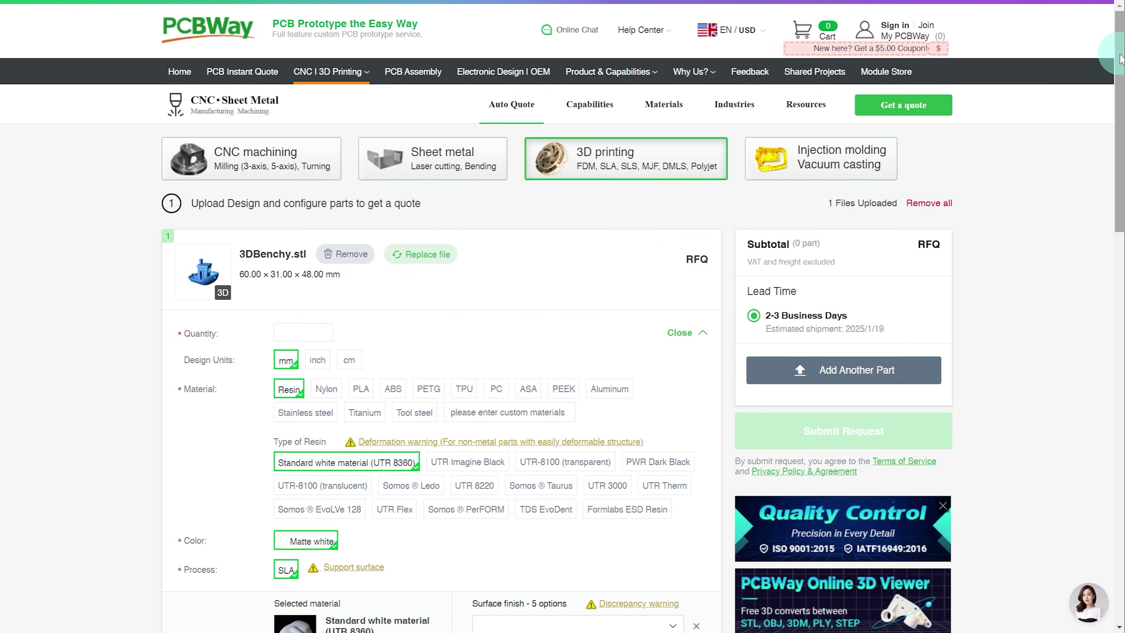
{"action": "left_click", "coordinate": [302, 332]}
{"action": "left_click", "coordinate": [314, 381]}
Choose Titanium as the material, then submit the request and agree to the special notes
{"action": "left_click", "coordinate": [609, 389]}
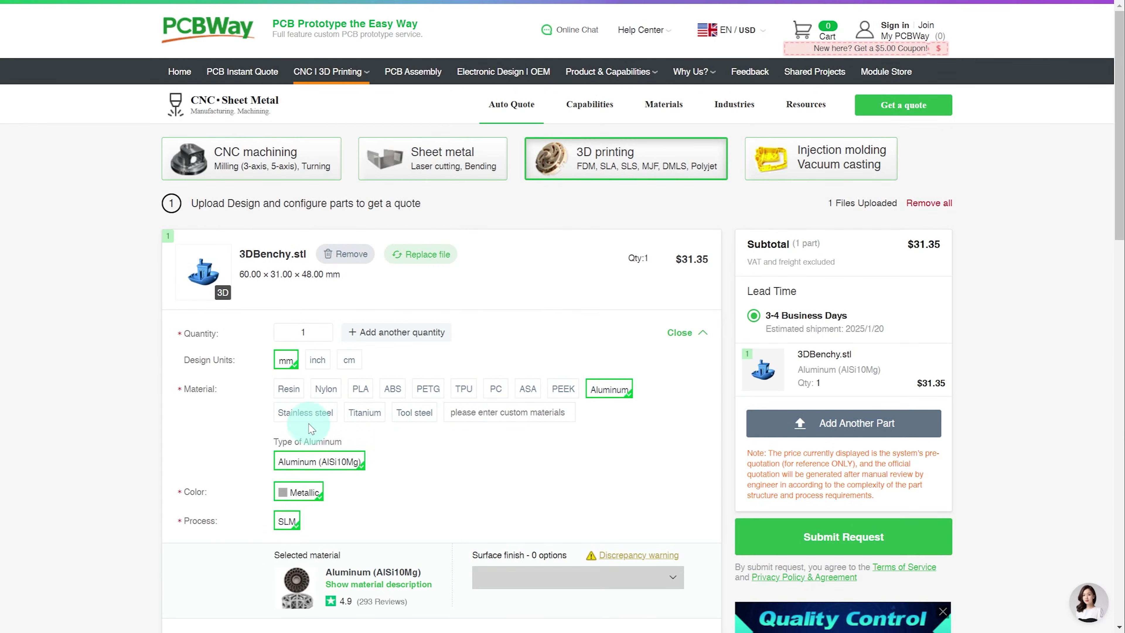
{"action": "left_click", "coordinate": [365, 412]}
{"action": "scroll", "coordinate": [620, 413], "scroll_direction": "down", "scroll_amount": 3}
{"action": "left_click", "coordinate": [880, 410]}
{"action": "left_click", "coordinate": [671, 403]}
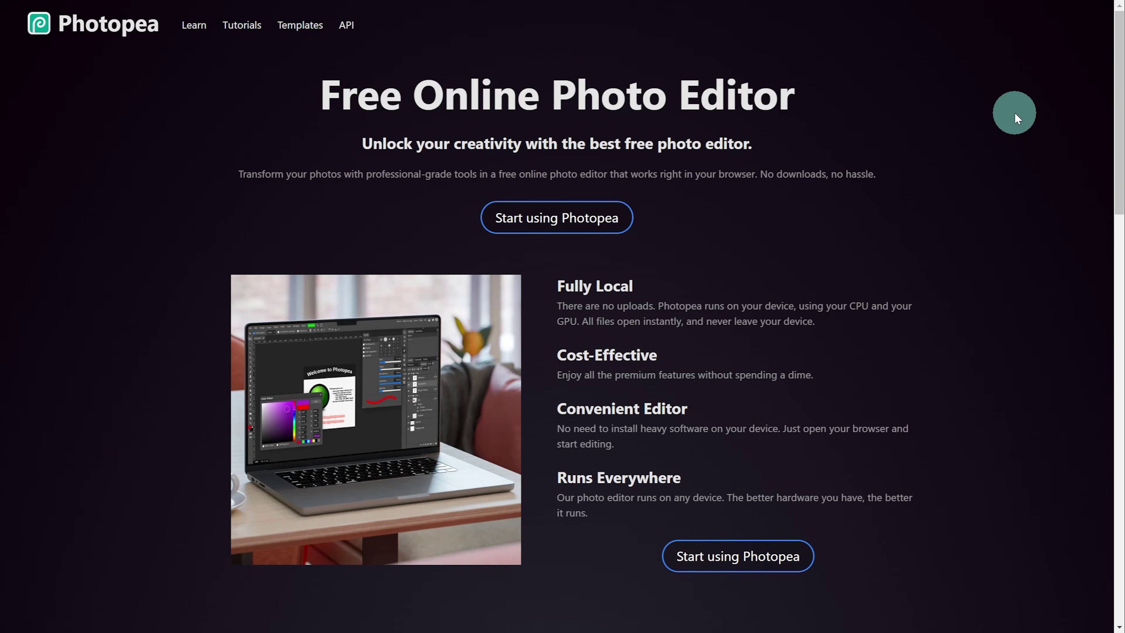
Duplicate the portrait layer into 'Layer 0 copy'
{"action": "left_click_drag", "start_coordinate": [916, 286], "coordinate": [1057, 507]}
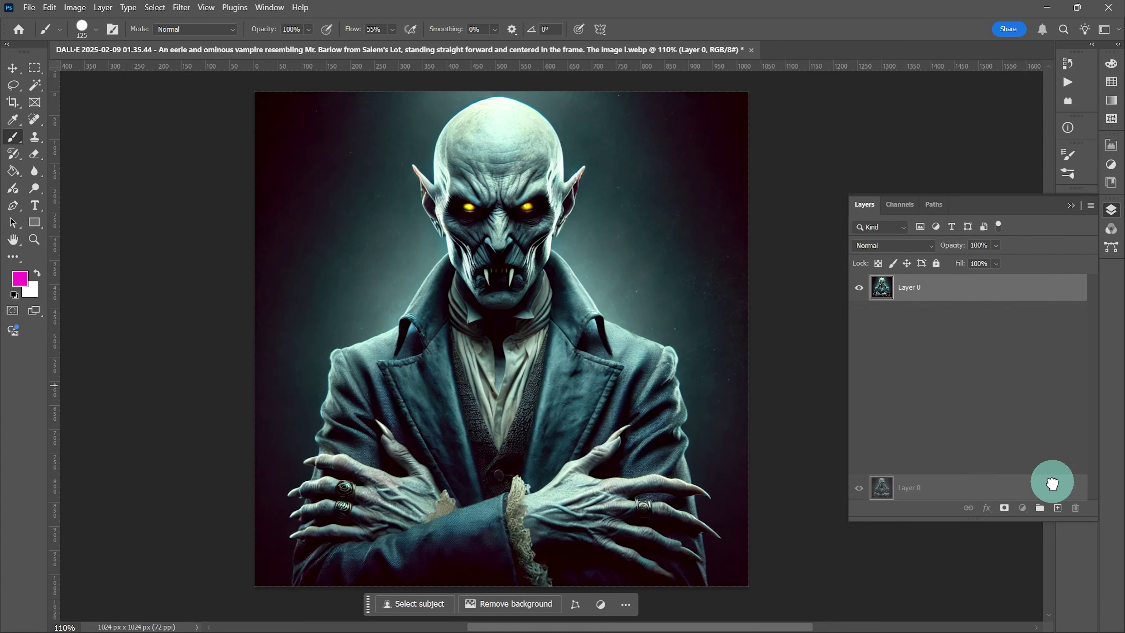
Hide Layer 0 and mask the copy down to the vampire using Select Subject
{"action": "left_click", "coordinate": [858, 313]}
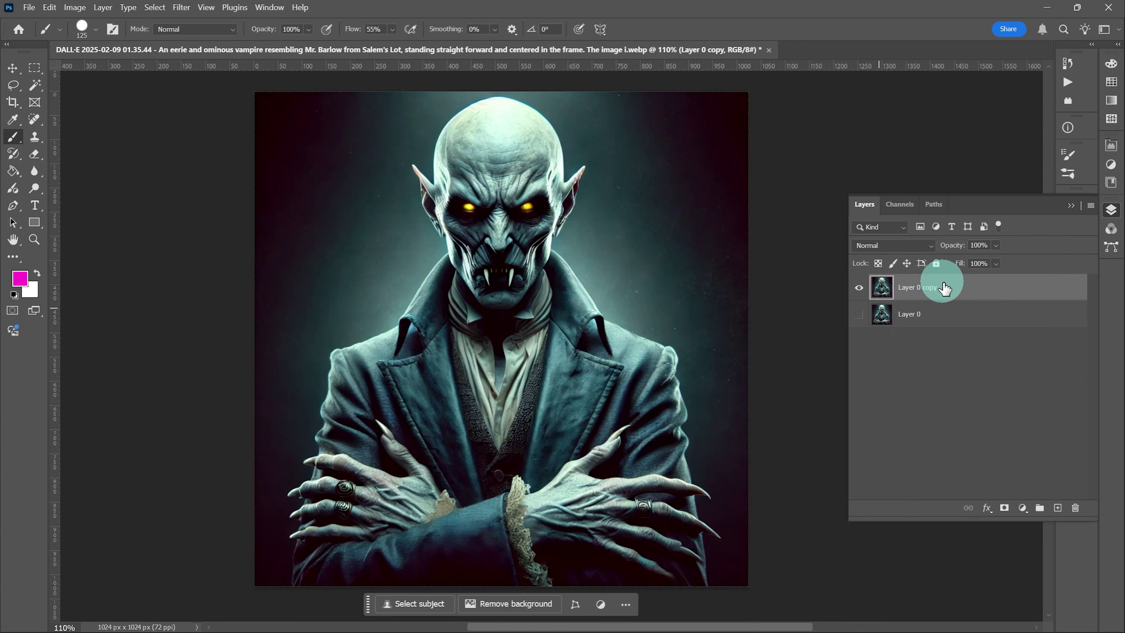
{"action": "left_click", "coordinate": [34, 85]}
{"action": "left_click", "coordinate": [550, 36]}
{"action": "left_click", "coordinate": [1004, 508]}
Add Layer 1 filled with magenta and place it beneath the vampire
{"action": "left_click", "coordinate": [1058, 507]}
{"action": "key", "text": "g"}
{"action": "left_click", "coordinate": [683, 225]}
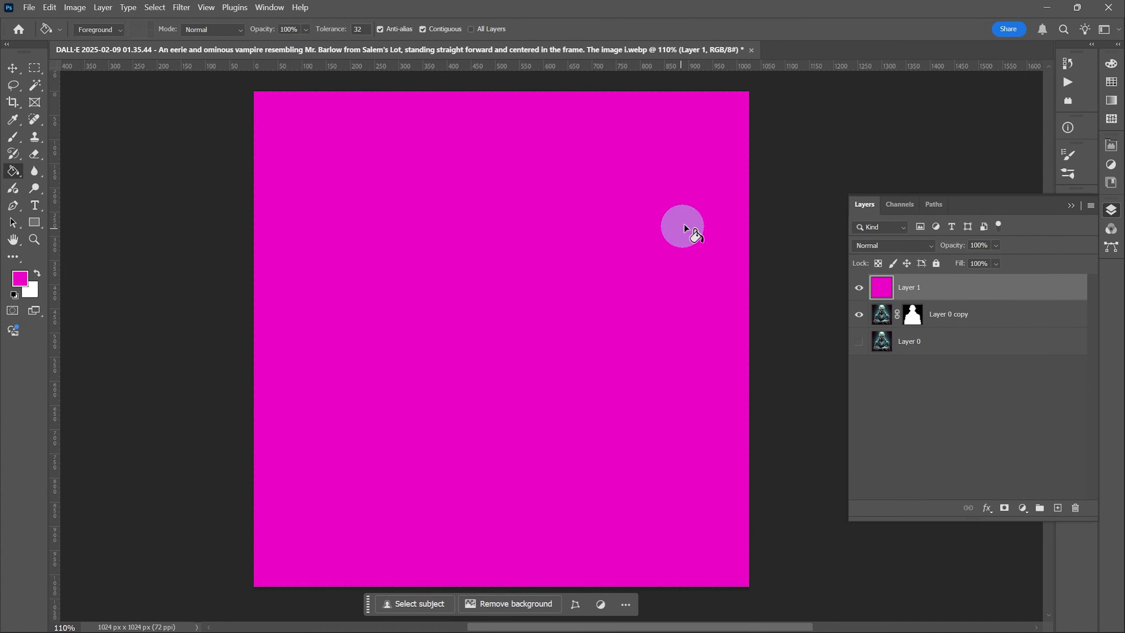
{"action": "key", "text": "ctrl+bracketleft"}
{"action": "scroll", "coordinate": [495, 462], "scroll_direction": "up", "scroll_amount": 5, "text": "alt"}
{"action": "scroll", "coordinate": [284, 397], "scroll_direction": "down", "scroll_amount": 5, "text": "alt"}
Lasso the mouth area on the masked vampire copy for a moustache
{"action": "left_click", "coordinate": [948, 287]}
{"action": "key", "text": "l"}
{"action": "scroll", "coordinate": [416, 292], "scroll_direction": "up", "scroll_amount": 8, "text": "alt"}
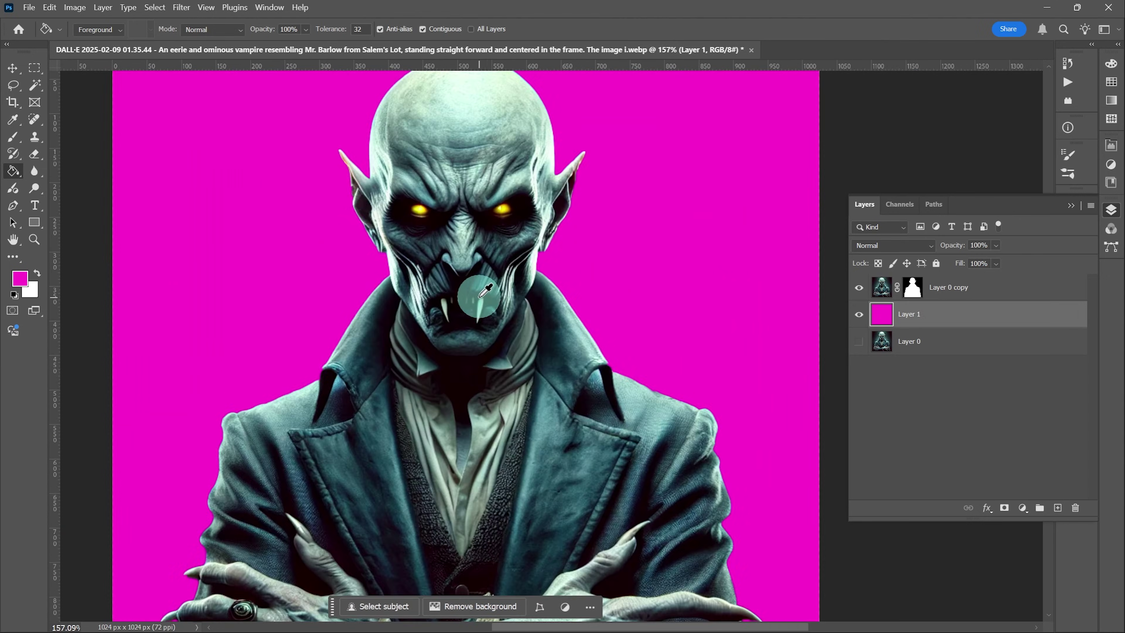
{"action": "mouse_move", "coordinate": [418, 292]}
{"action": "left_mouse_down"}
{"action": "mouse_move", "coordinate": [353, 396]}
{"action": "mouse_move", "coordinate": [370, 228]}
{"action": "mouse_move", "coordinate": [557, 224]}
{"action": "mouse_move", "coordinate": [570, 410]}
{"action": "mouse_move", "coordinate": [494, 269]}
{"action": "mouse_move", "coordinate": [461, 275]}
{"action": "left_mouse_up"}
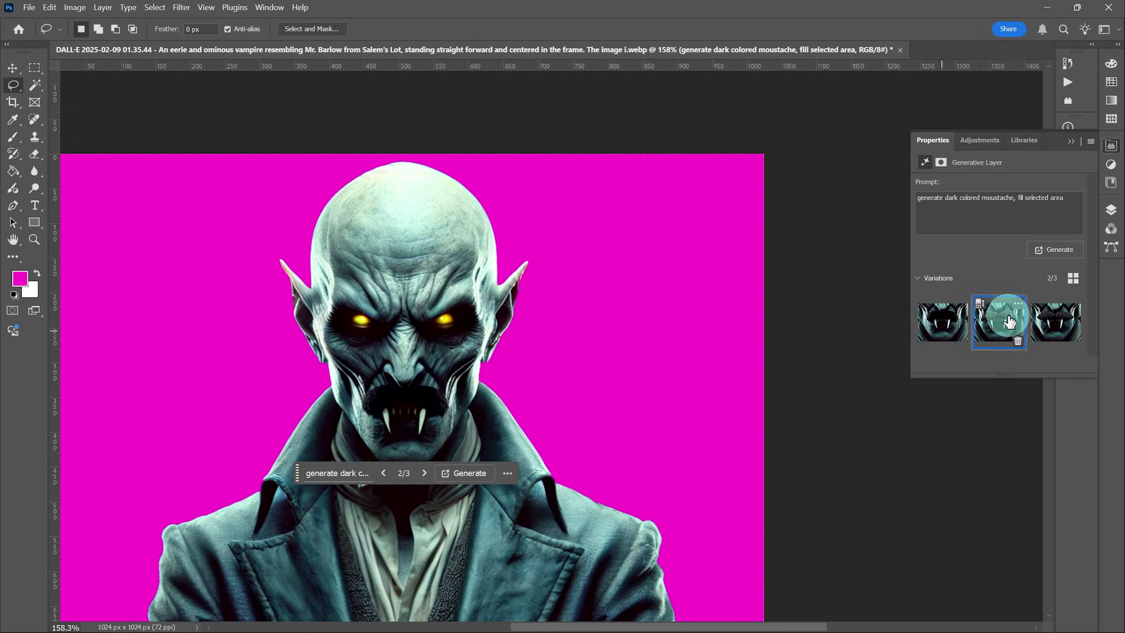
Paint moustache hair over the skin beside the fang
{"action": "scroll", "coordinate": [644, 361], "scroll_direction": "down", "scroll_amount": 2}
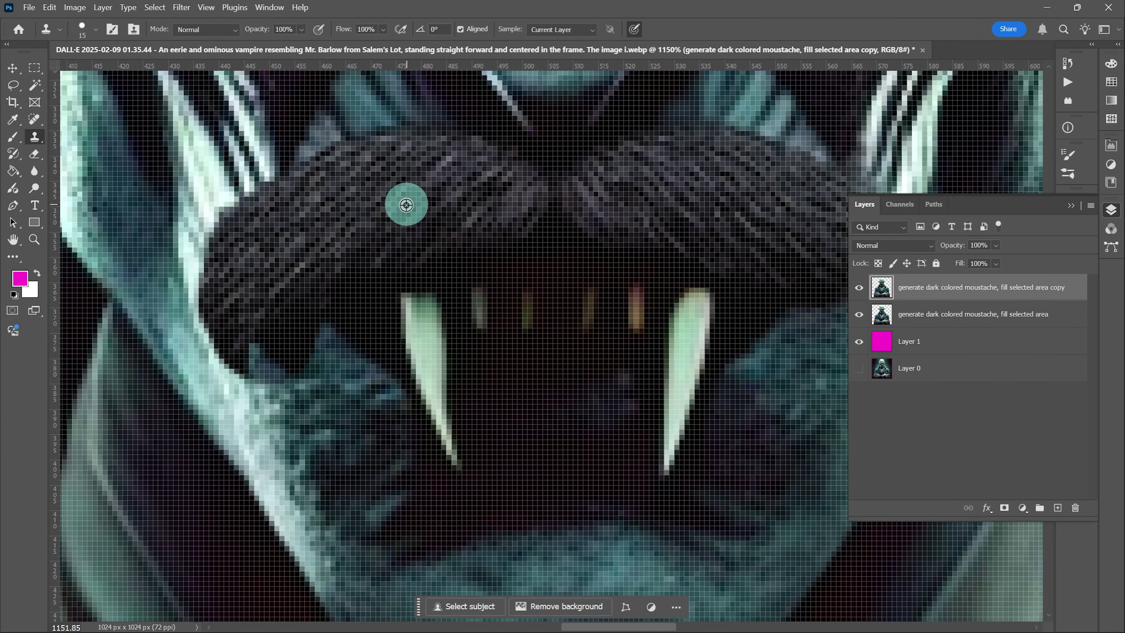
{"action": "scroll", "coordinate": [406, 204], "scroll_direction": "down", "scroll_amount": 5, "text": "alt"}
{"action": "scroll", "coordinate": [376, 307], "scroll_direction": "up", "scroll_amount": 5, "text": "alt"}
{"action": "scroll", "coordinate": [293, 213], "scroll_direction": "down", "scroll_amount": 5, "text": "alt"}
{"action": "scroll", "coordinate": [380, 259], "scroll_direction": "up", "scroll_amount": 5, "text": "alt"}
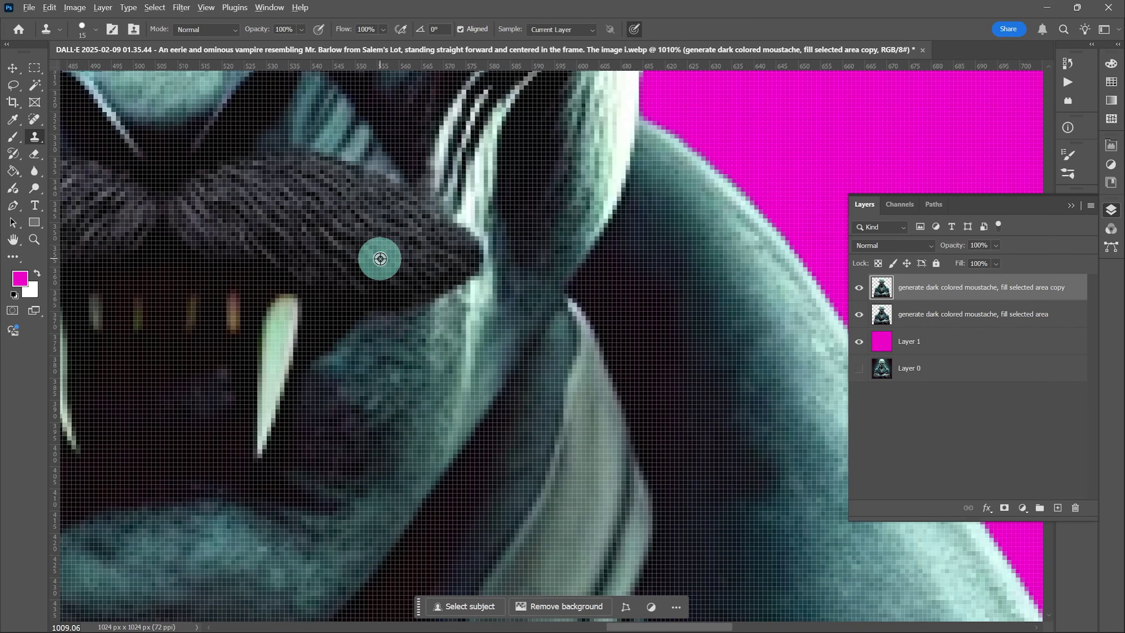
{"action": "mouse_move", "coordinate": [380, 259]}
{"action": "left_mouse_down"}
{"action": "mouse_move", "coordinate": [377, 233]}
{"action": "mouse_move", "coordinate": [432, 284]}
{"action": "mouse_move", "coordinate": [401, 294]}
{"action": "mouse_move", "coordinate": [333, 222]}
{"action": "left_mouse_up"}
{"action": "scroll", "coordinate": [347, 226], "scroll_direction": "down", "scroll_amount": 5, "text": "alt"}
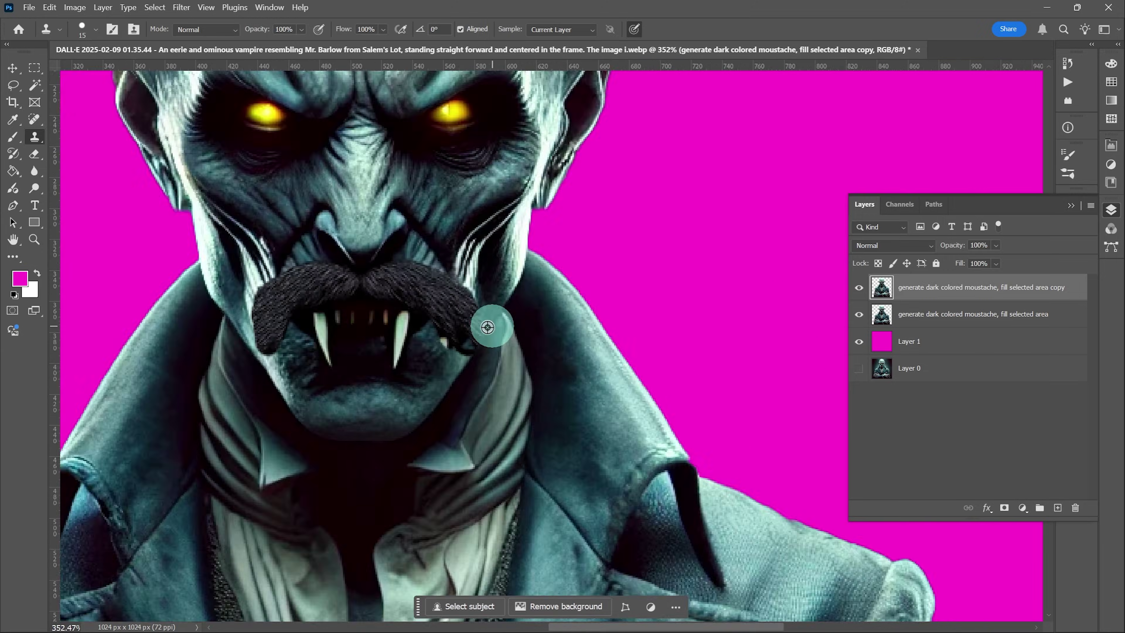
{"action": "scroll", "coordinate": [485, 321], "scroll_direction": "up", "scroll_amount": 6, "text": "alt"}
{"action": "scroll", "coordinate": [511, 412], "scroll_direction": "down", "scroll_amount": 5, "text": "alt"}
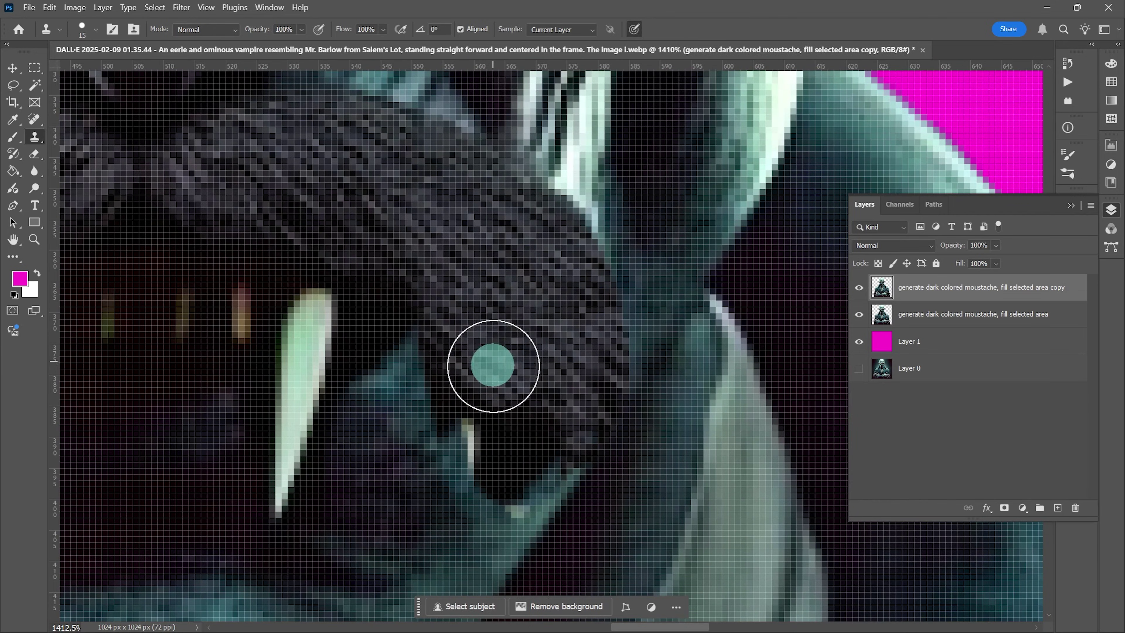
{"action": "scroll", "coordinate": [392, 229], "scroll_direction": "up", "scroll_amount": 4, "text": "alt"}
{"action": "scroll", "coordinate": [391, 229], "scroll_direction": "down", "scroll_amount": 3, "text": "alt"}
{"action": "scroll", "coordinate": [382, 244], "scroll_direction": "up", "scroll_amount": 5, "text": "alt"}
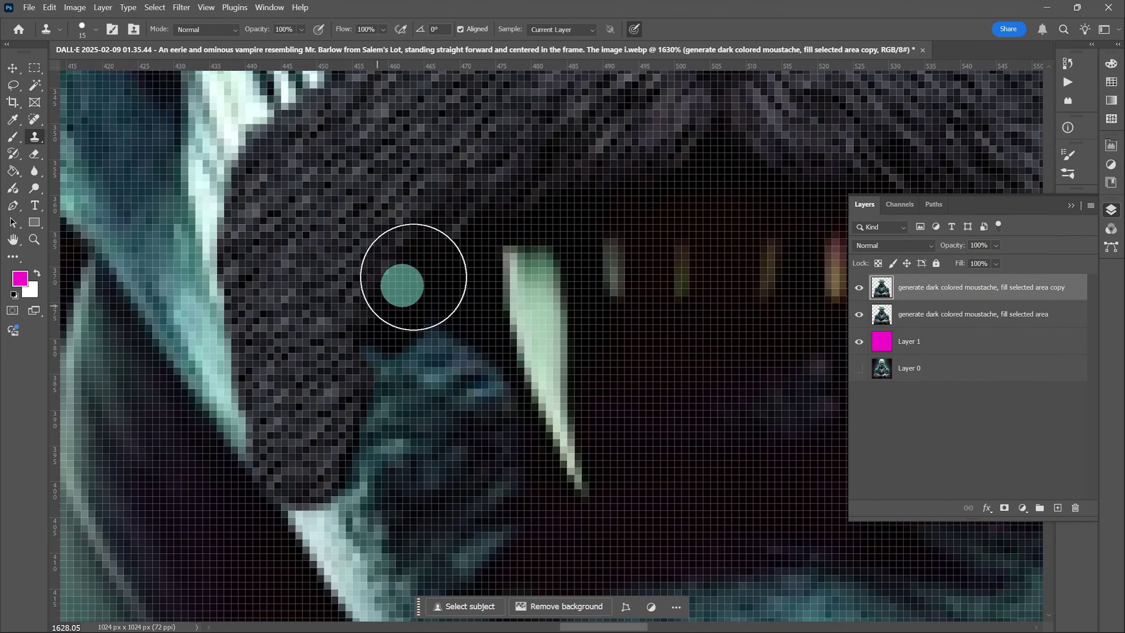
{"action": "scroll", "coordinate": [348, 299], "scroll_direction": "down", "scroll_amount": 5, "text": "alt"}
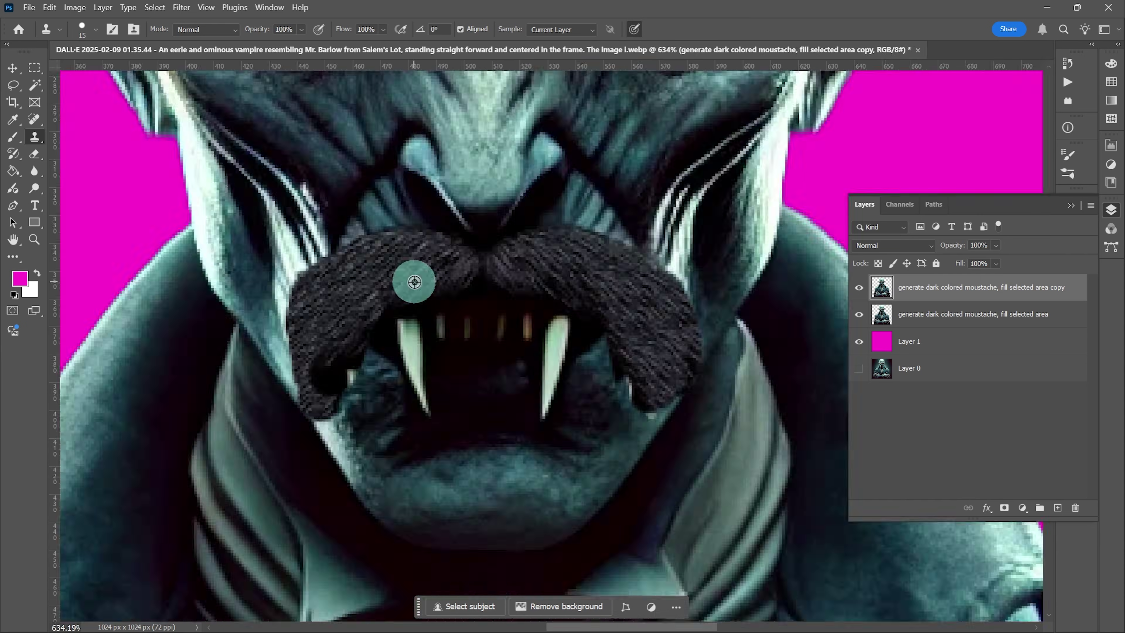
{"action": "scroll", "coordinate": [426, 402], "scroll_direction": "up", "scroll_amount": 5, "text": "alt"}
{"action": "scroll", "coordinate": [326, 351], "scroll_direction": "down", "scroll_amount": 5, "text": "alt"}
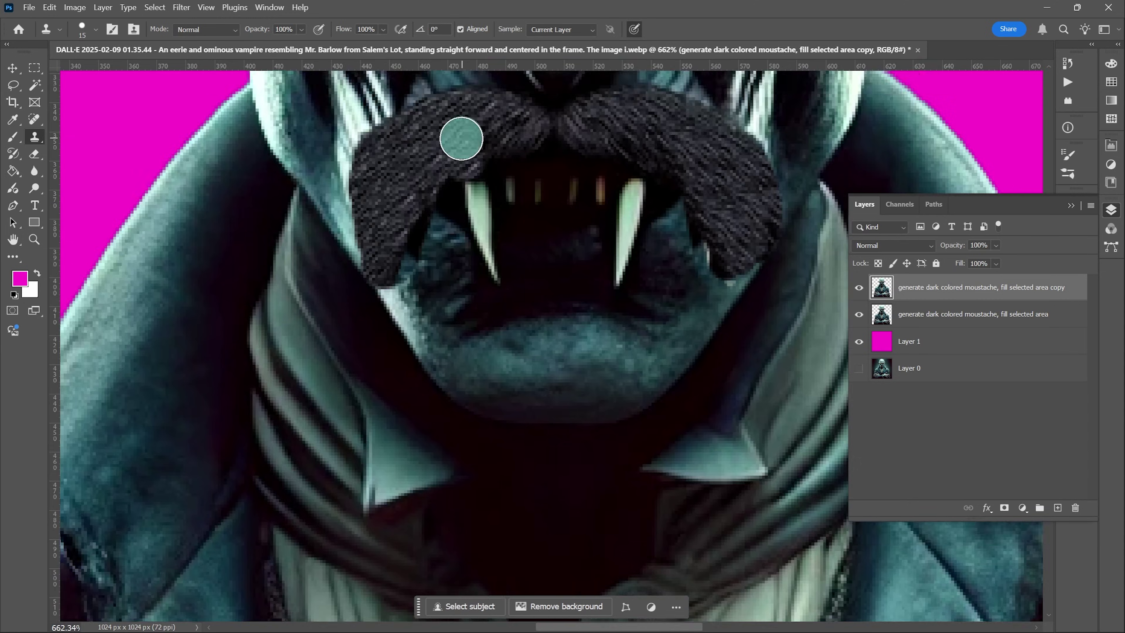
{"action": "scroll", "coordinate": [397, 372], "scroll_direction": "up", "scroll_amount": 5, "text": "alt"}
{"action": "scroll", "coordinate": [386, 331], "scroll_direction": "down", "scroll_amount": 5, "text": "alt"}
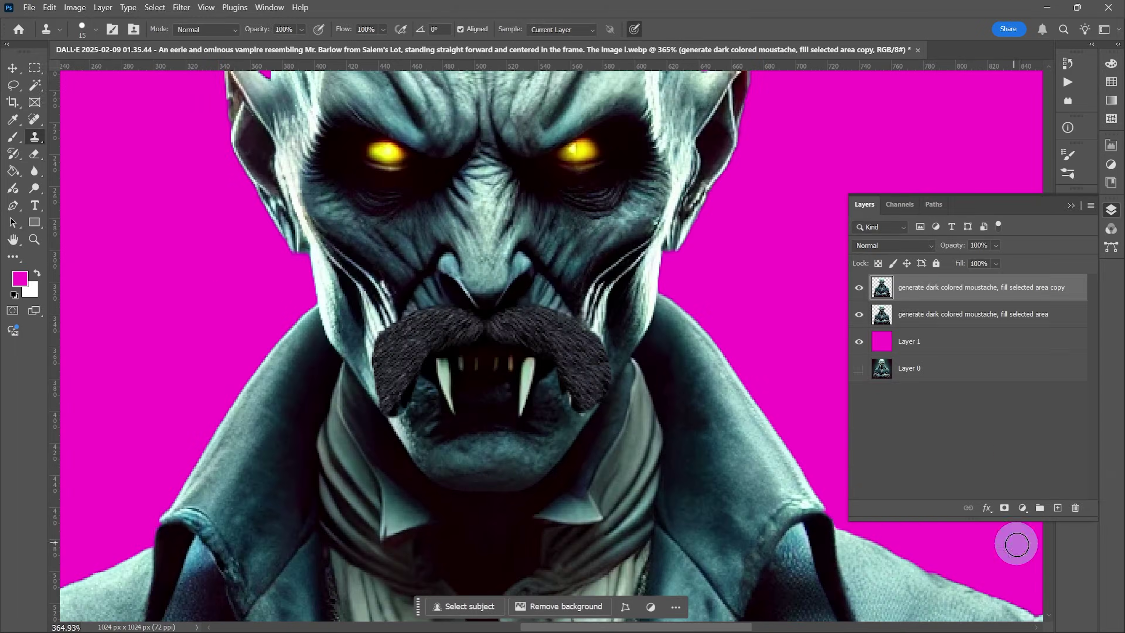
Add a layer mask to the moustache copy and paint its edges black with a 15 px brush
{"action": "left_click", "coordinate": [1004, 507]}
{"action": "left_click", "coordinate": [13, 137]}
{"action": "left_click", "coordinate": [91, 35]}
{"action": "key", "text": "Escape"}
{"action": "scroll", "coordinate": [351, 188], "scroll_direction": "up", "scroll_amount": 5, "text": "alt"}
{"action": "key", "text": "bracketleft"}
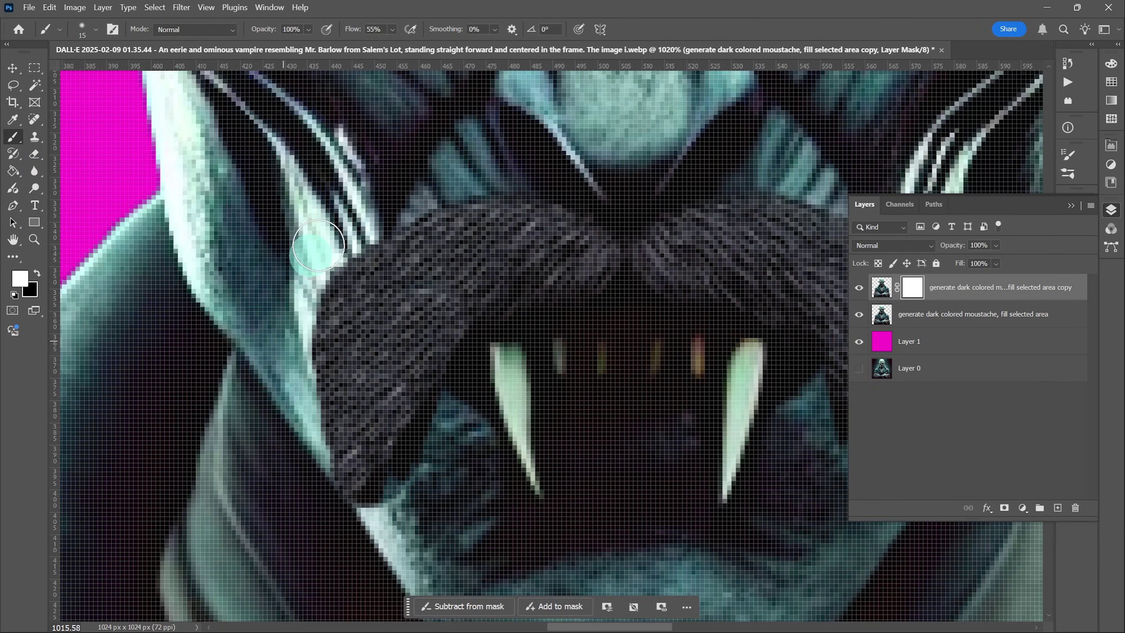
{"action": "key", "text": "x"}
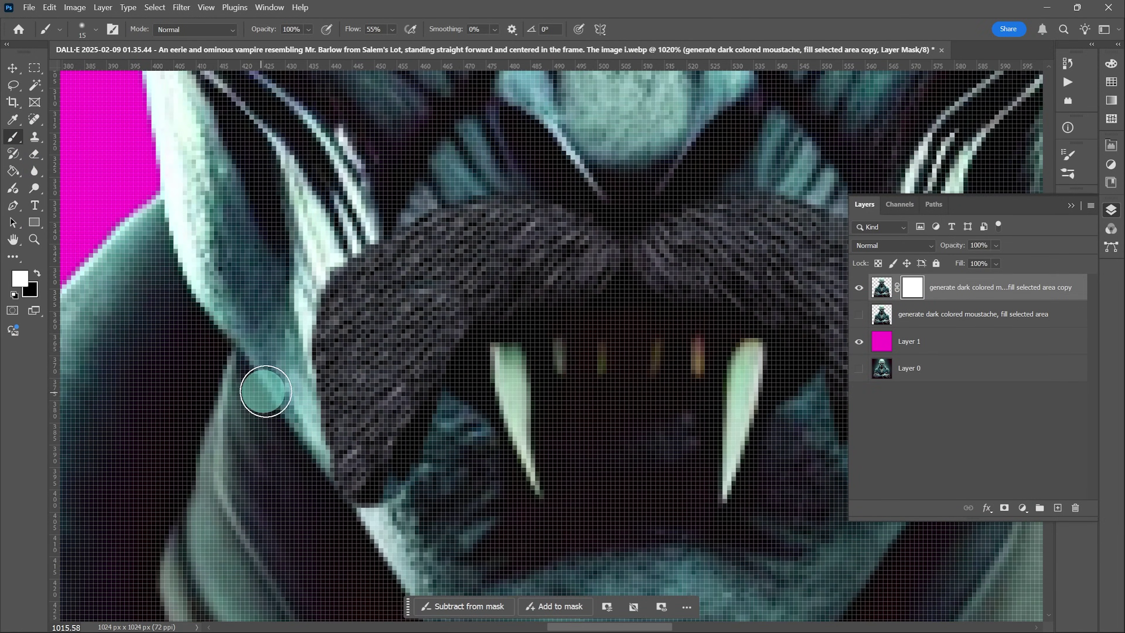
{"action": "scroll", "coordinate": [306, 260], "scroll_direction": "down", "scroll_amount": 2, "text": "alt"}
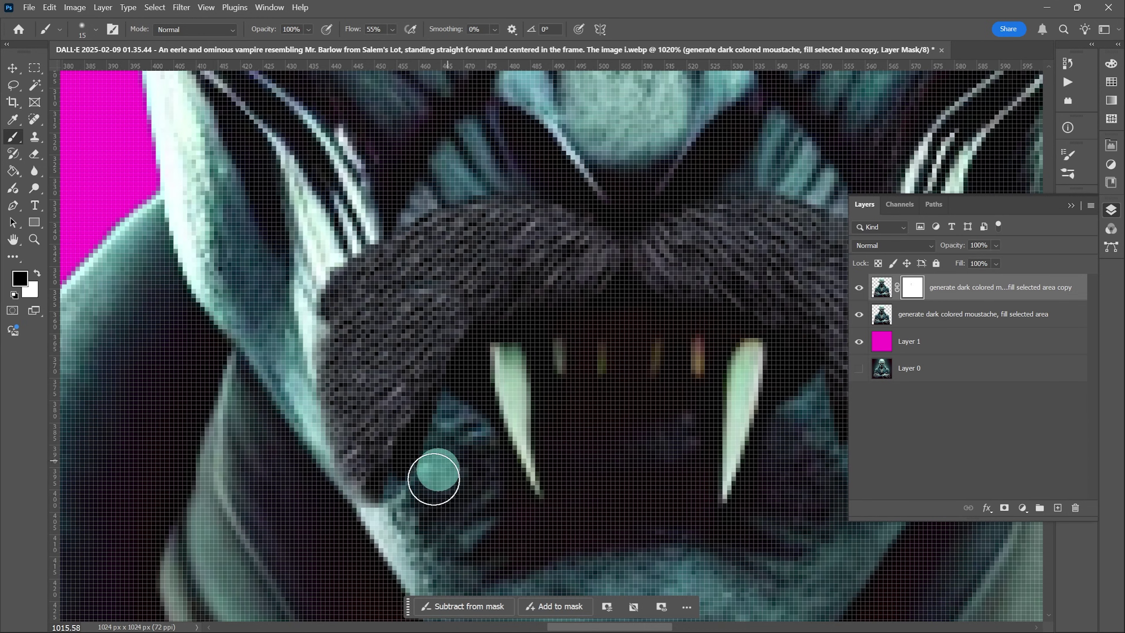
{"action": "scroll", "coordinate": [487, 385], "scroll_direction": "down", "scroll_amount": 2, "text": "alt"}
{"action": "scroll", "coordinate": [277, 427], "scroll_direction": "up", "scroll_amount": 5, "text": "alt"}
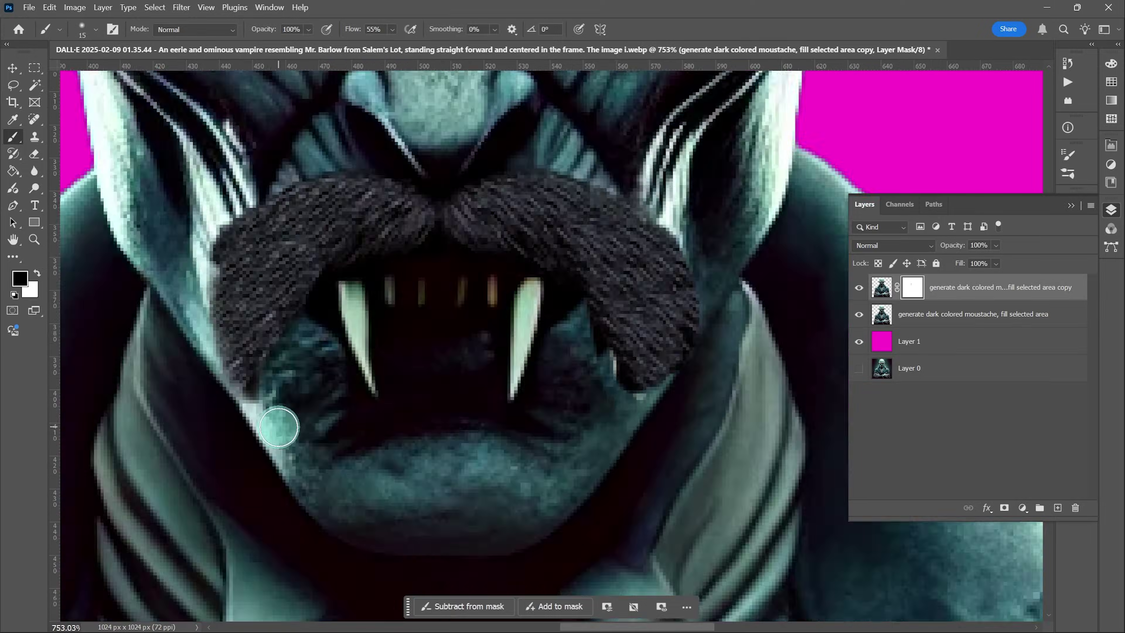
{"action": "scroll", "coordinate": [584, 396], "scroll_direction": "down", "scroll_amount": 3, "text": "alt"}
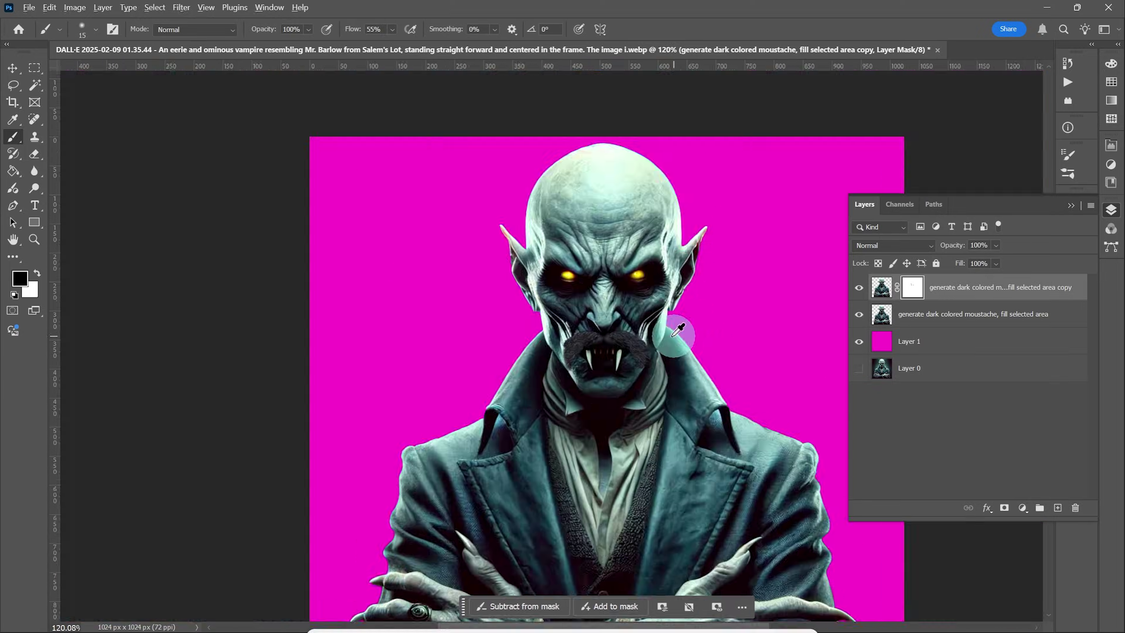
{"action": "scroll", "coordinate": [605, 352], "scroll_direction": "up", "scroll_amount": 2, "text": "alt"}
Return to the layer image and outline the top of the head for hair
{"action": "key", "text": "ctrl+2"}
{"action": "scroll", "coordinate": [615, 448], "scroll_direction": "down", "scroll_amount": 3, "text": "alt"}
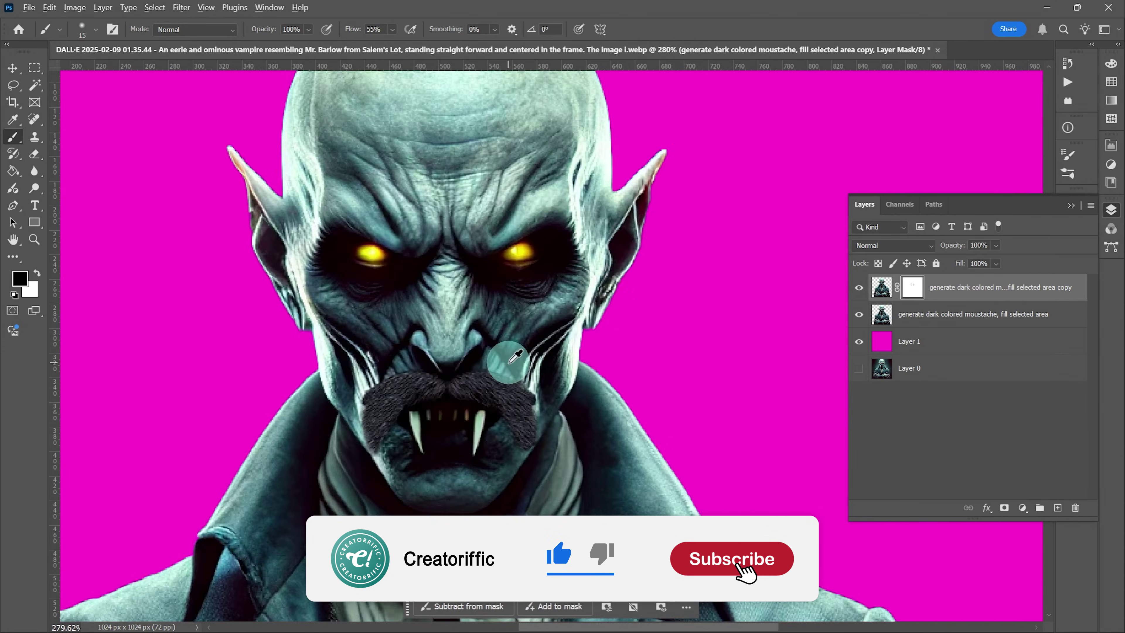
{"action": "scroll", "coordinate": [527, 266], "scroll_direction": "up", "scroll_amount": 2, "text": "alt"}
{"action": "scroll", "coordinate": [526, 266], "scroll_direction": "down", "scroll_amount": 1, "text": "alt"}
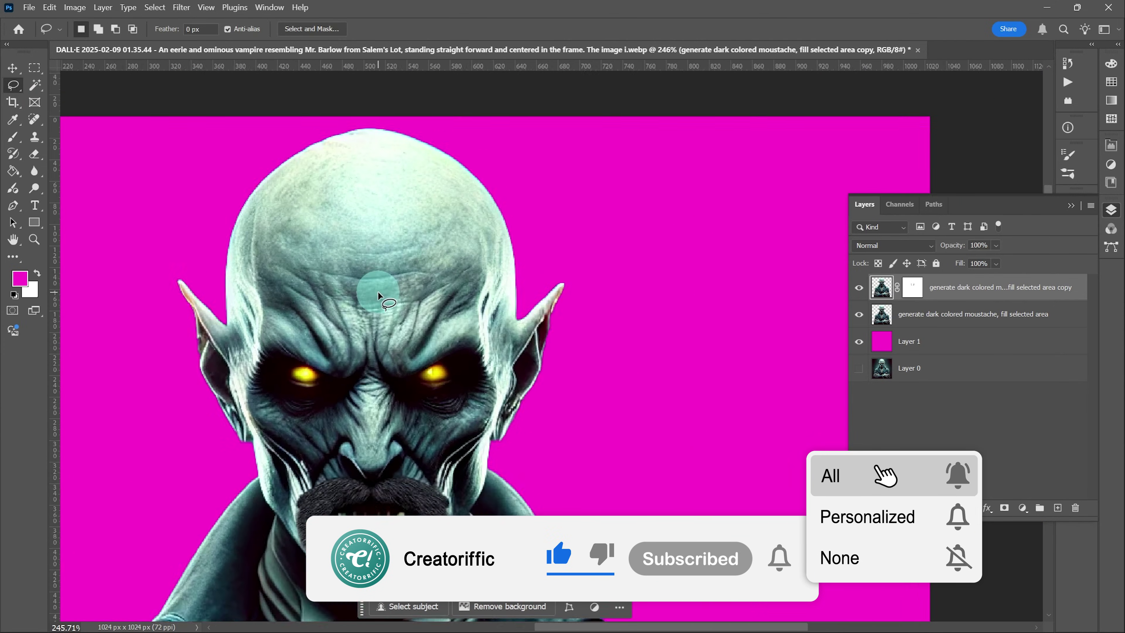
{"action": "mouse_move", "coordinate": [387, 226]}
{"action": "left_mouse_down"}
{"action": "mouse_move", "coordinate": [375, 193]}
{"action": "mouse_move", "coordinate": [452, 145]}
{"action": "mouse_move", "coordinate": [480, 227]}
{"action": "left_mouse_up"}
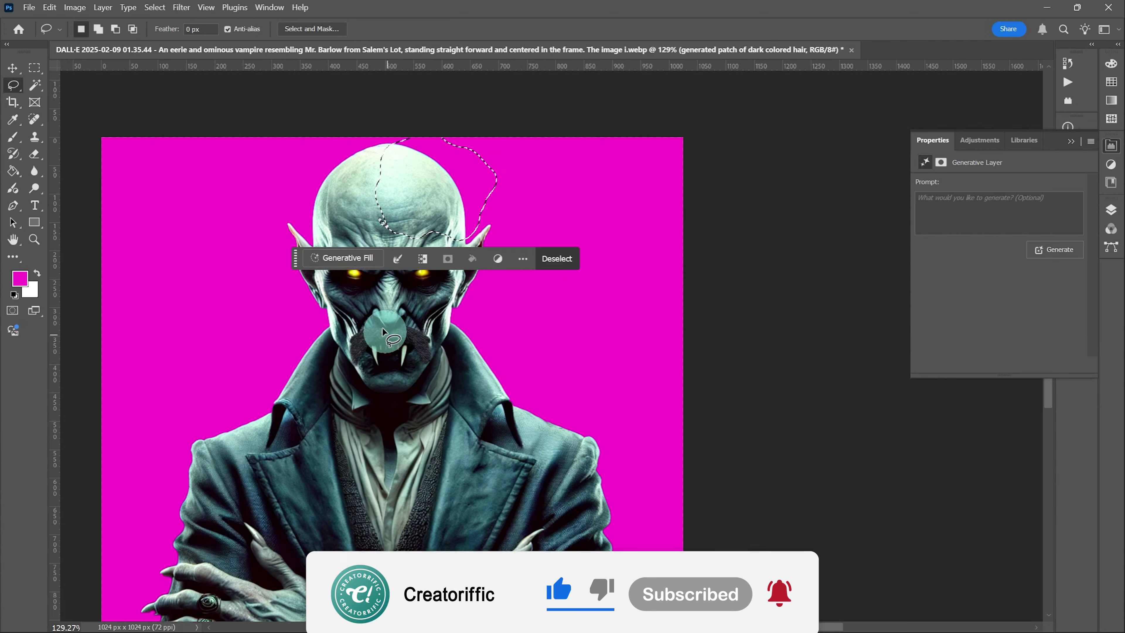
Close the scalp selection and fill the magenta backdrop layer with white
{"action": "key", "text": "Return"}
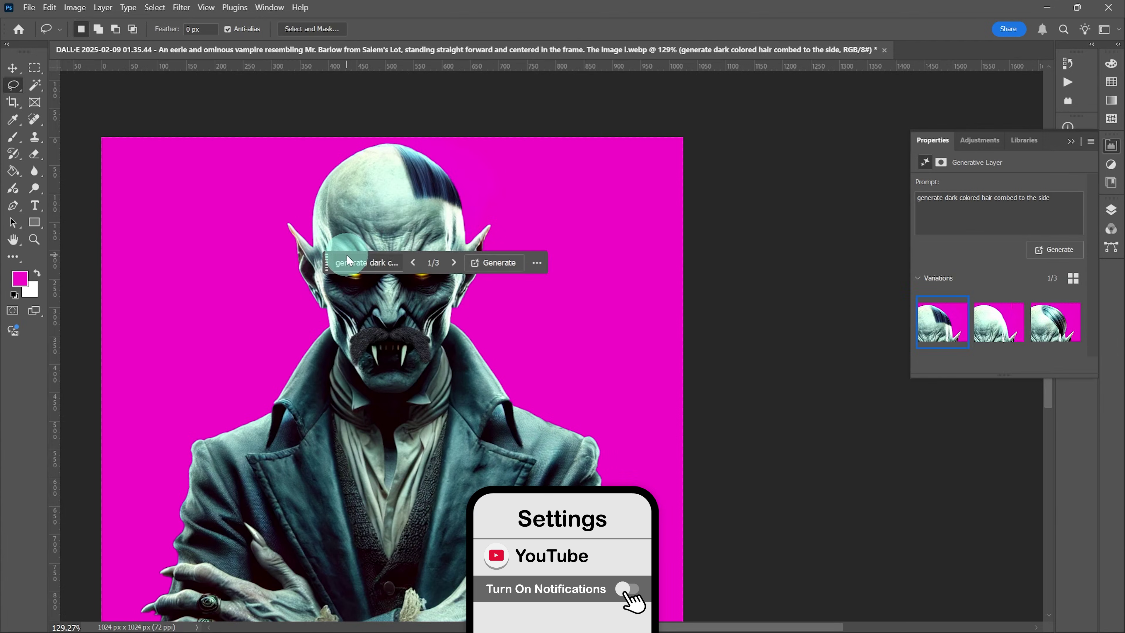
{"action": "left_click", "coordinate": [13, 170]}
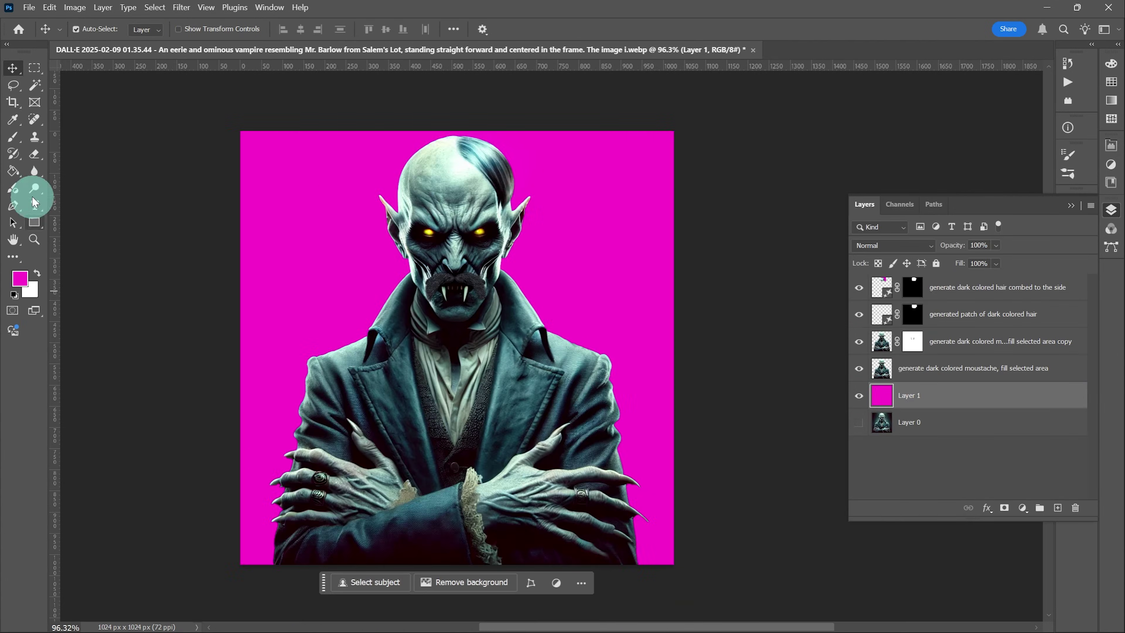
{"action": "key", "text": "x"}
{"action": "left_click", "coordinate": [590, 214]}
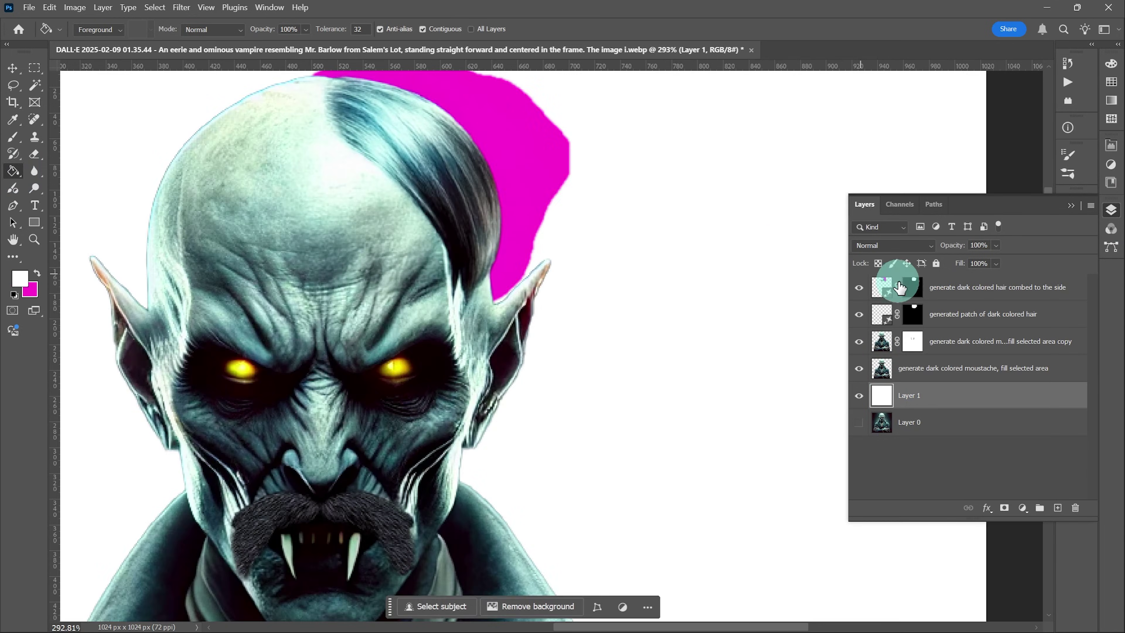
Give the generated hair layer a layer mask and clear the leftover selection
{"action": "left_click", "coordinate": [899, 287]}
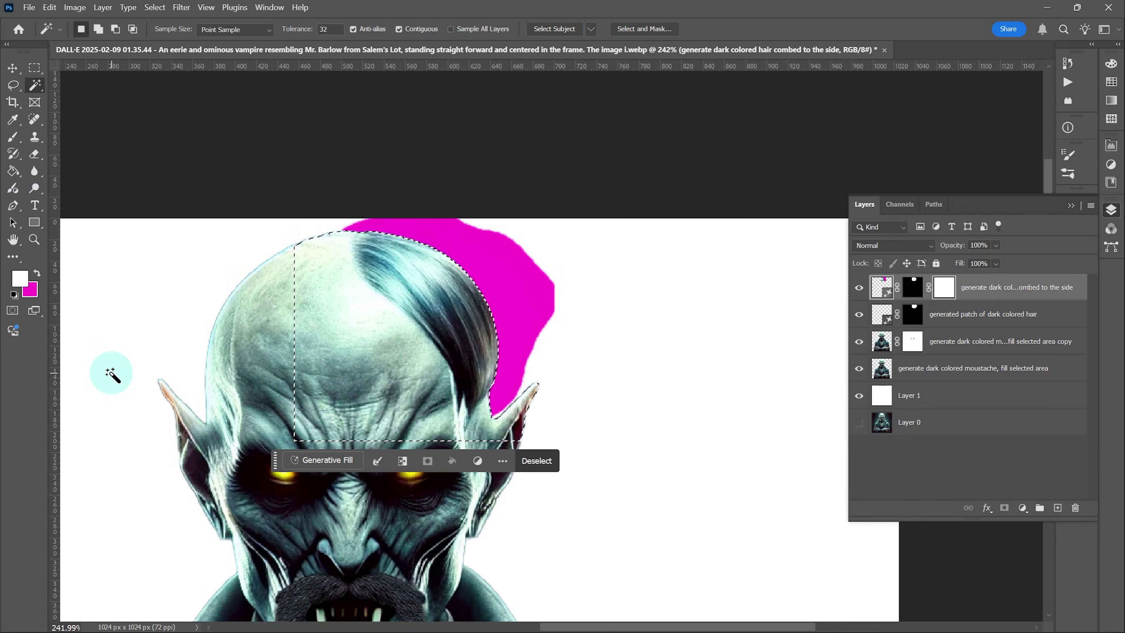
{"action": "left_click", "coordinate": [12, 171]}
{"action": "left_click", "coordinate": [912, 287]}
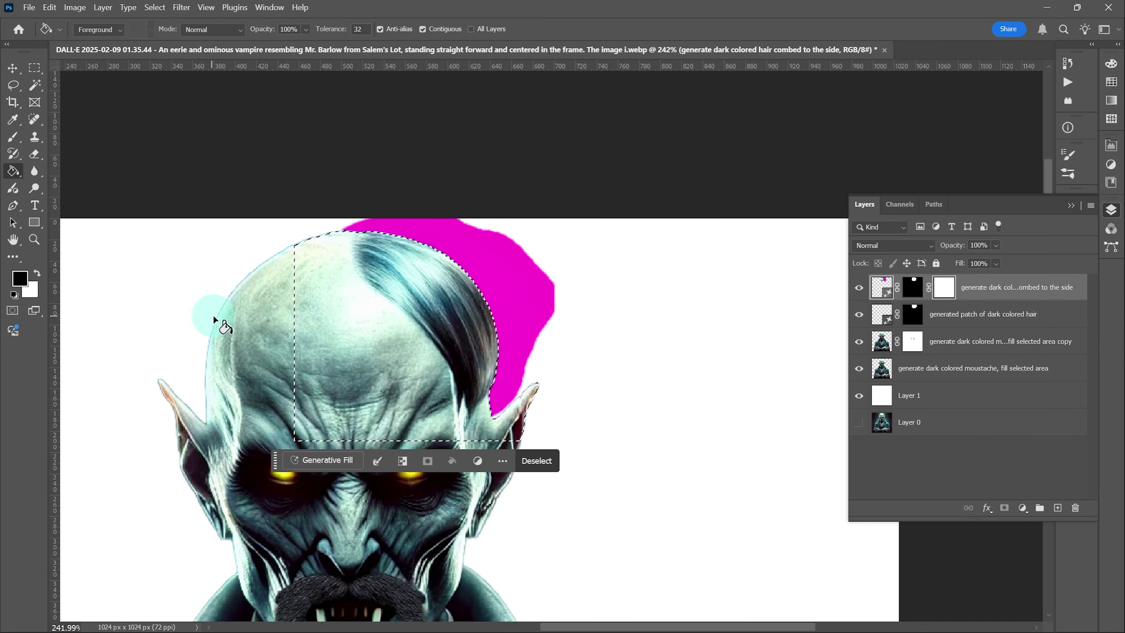
{"action": "left_click", "coordinate": [880, 287]}
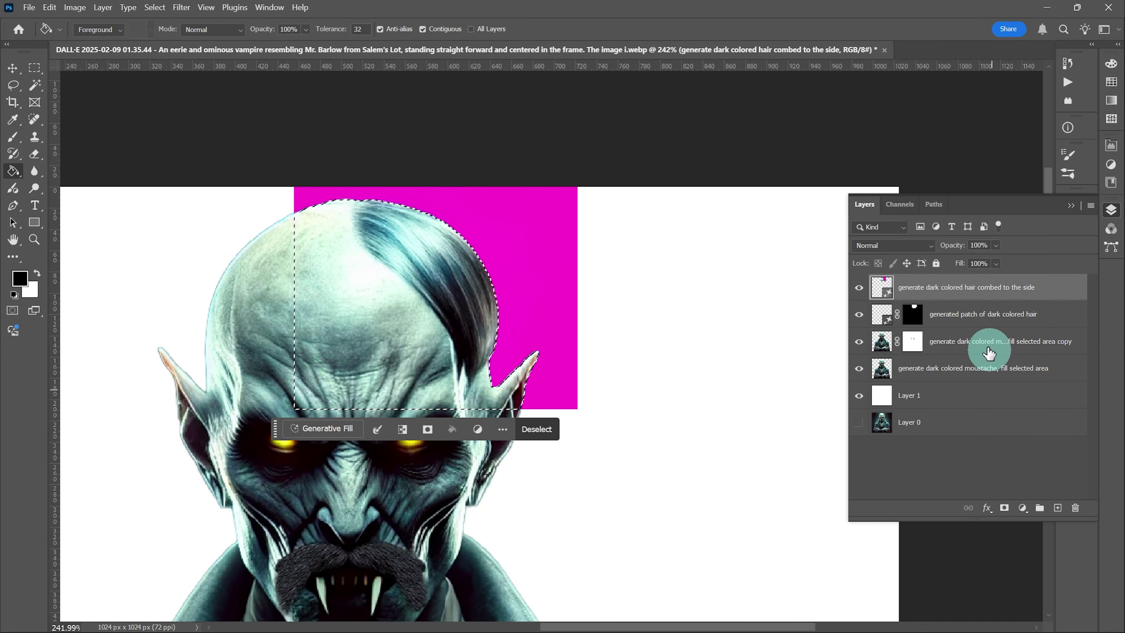
{"action": "key", "text": "ctrl+d"}
{"action": "left_click", "coordinate": [912, 287]}
{"action": "scroll", "coordinate": [499, 186], "scroll_direction": "down", "scroll_amount": 5, "text": "alt"}
{"action": "scroll", "coordinate": [500, 186], "scroll_direction": "up", "scroll_amount": 8, "text": "alt"}
Refine the hair mask edges in Select and Mask with 38% contrast, output as a new layer
{"action": "double_click", "coordinate": [912, 287]}
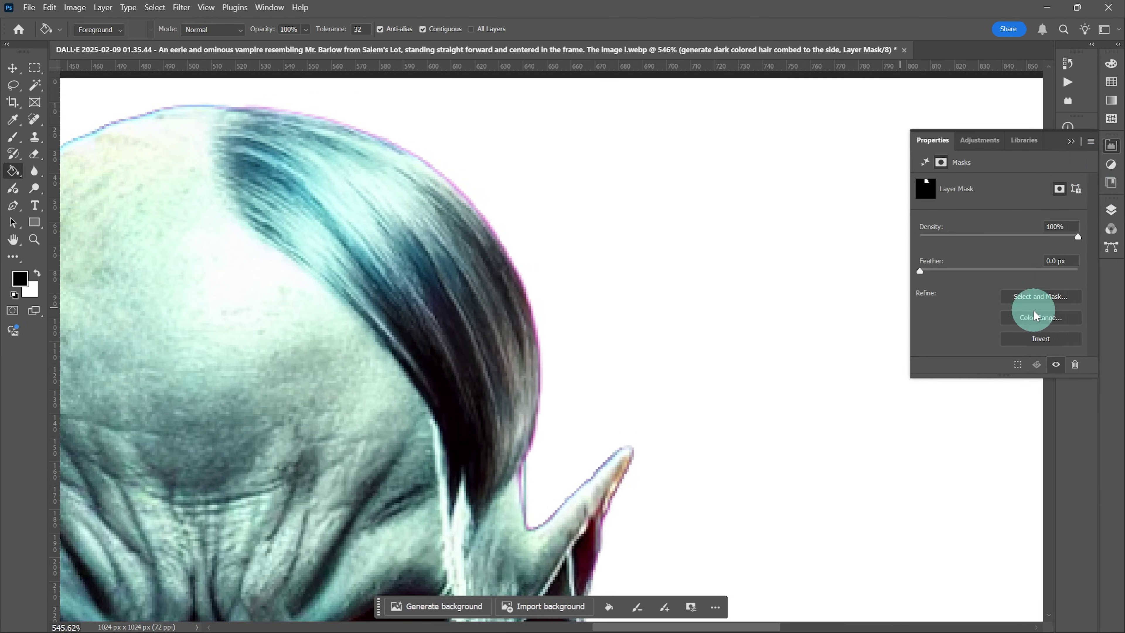
{"action": "left_click", "coordinate": [1032, 308]}
{"action": "left_click_drag", "start_coordinate": [948, 517], "coordinate": [926, 517]}
{"action": "left_click_drag", "start_coordinate": [944, 447], "coordinate": [893, 412]}
{"action": "left_click", "coordinate": [934, 482]}
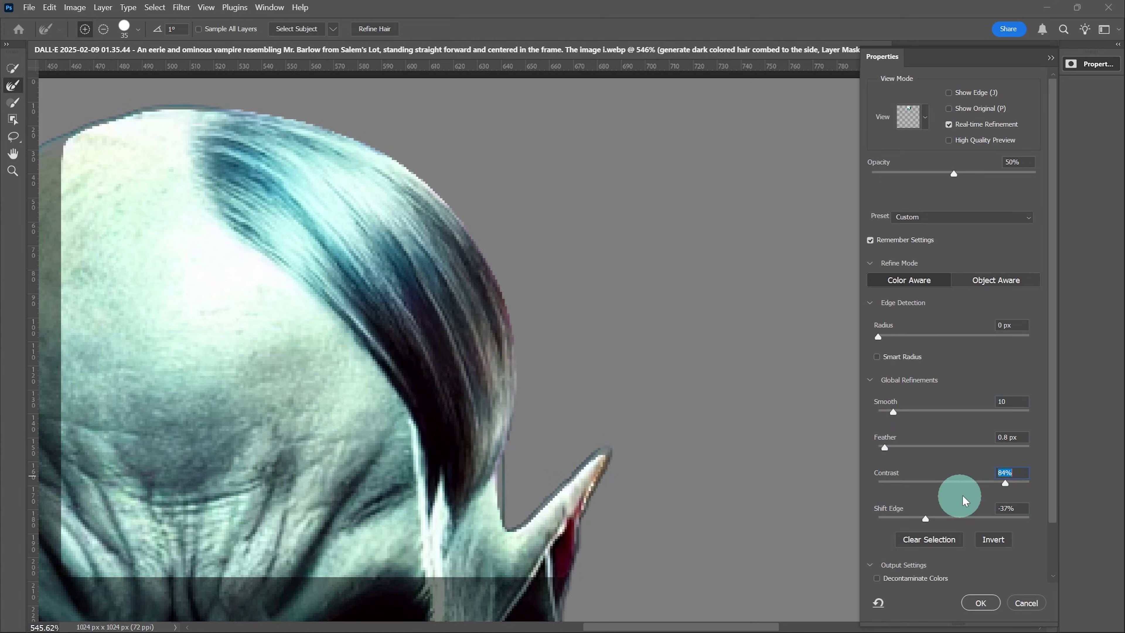
{"action": "left_click_drag", "start_coordinate": [925, 517], "coordinate": [922, 520]}
{"action": "scroll", "coordinate": [1001, 614], "scroll_direction": "down", "scroll_amount": 2}
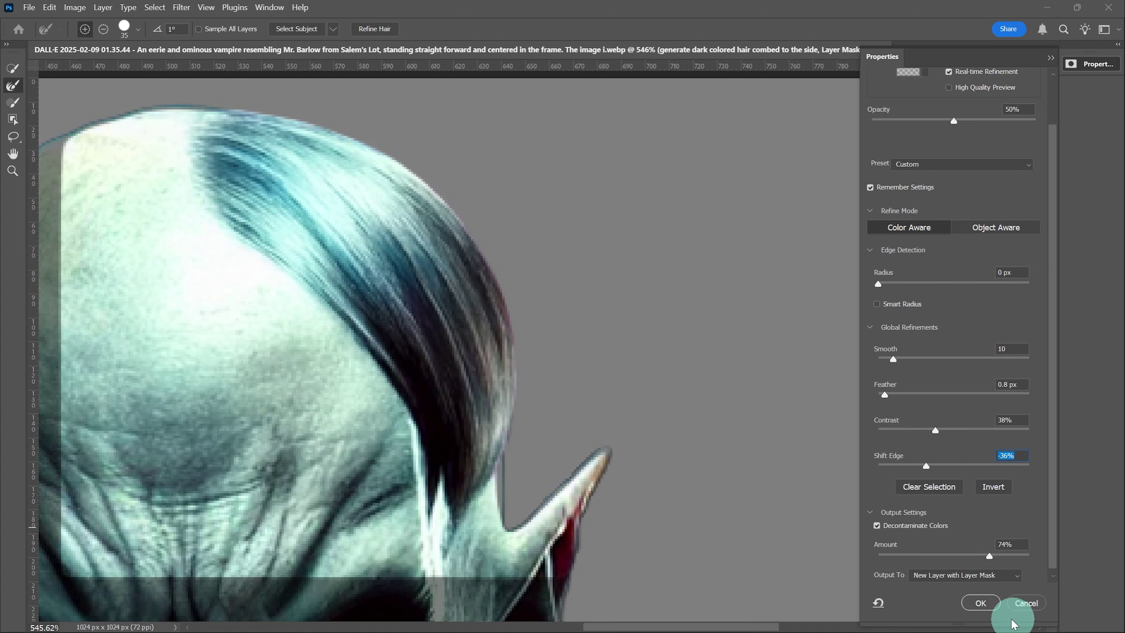
{"action": "left_click", "coordinate": [980, 603]}
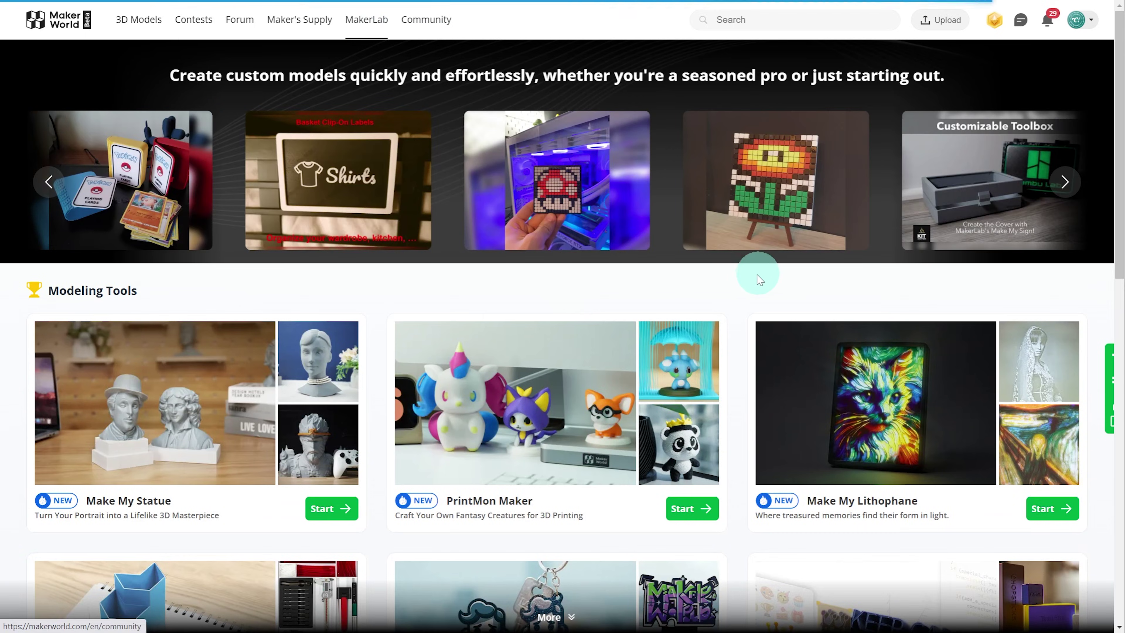
Open Image to 3D Model from MakerLab Experiments and upload the white-background vampire portrait
{"action": "scroll", "coordinate": [749, 304], "scroll_direction": "down", "scroll_amount": 15}
{"action": "left_click", "coordinate": [776, 589]}
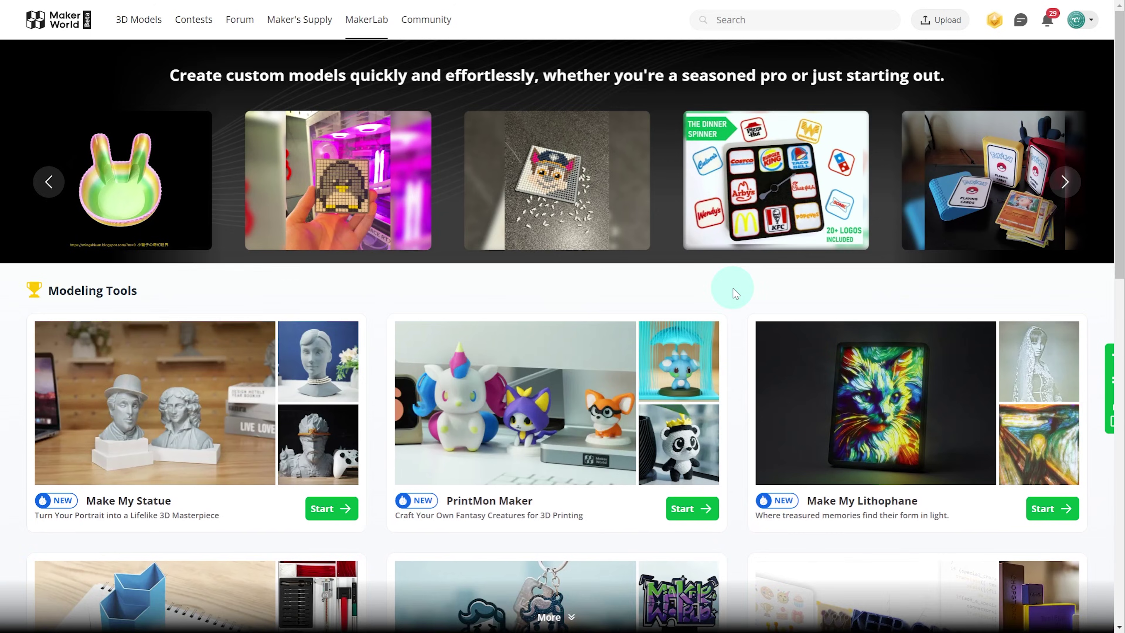
{"action": "scroll", "coordinate": [735, 288], "scroll_direction": "down", "scroll_amount": 5}
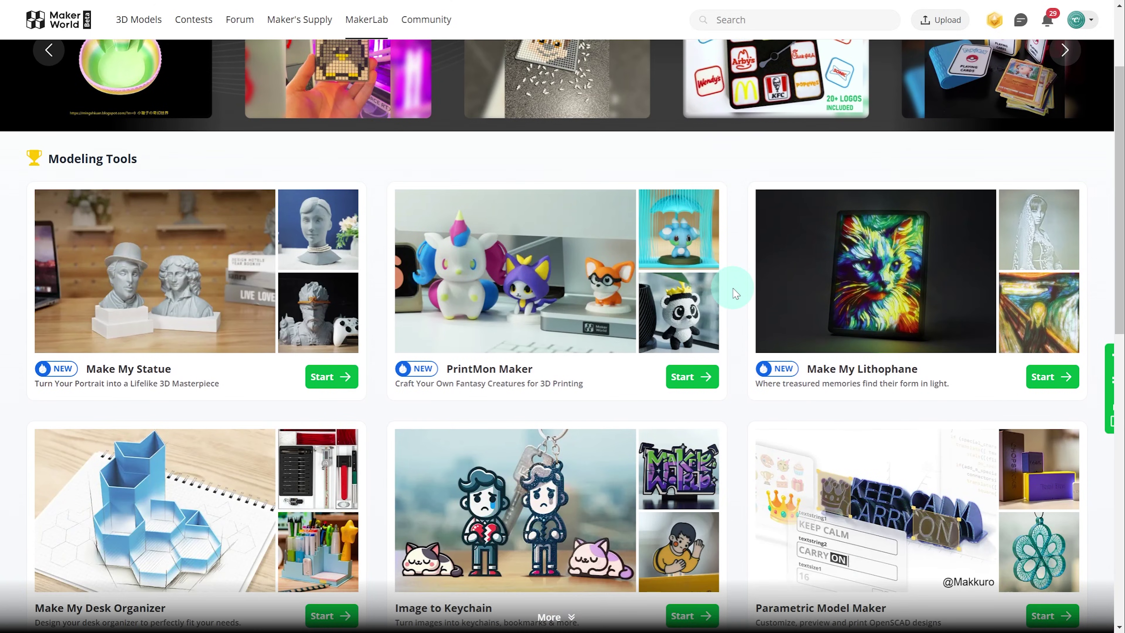
{"action": "scroll", "coordinate": [736, 292], "scroll_direction": "down", "scroll_amount": 8}
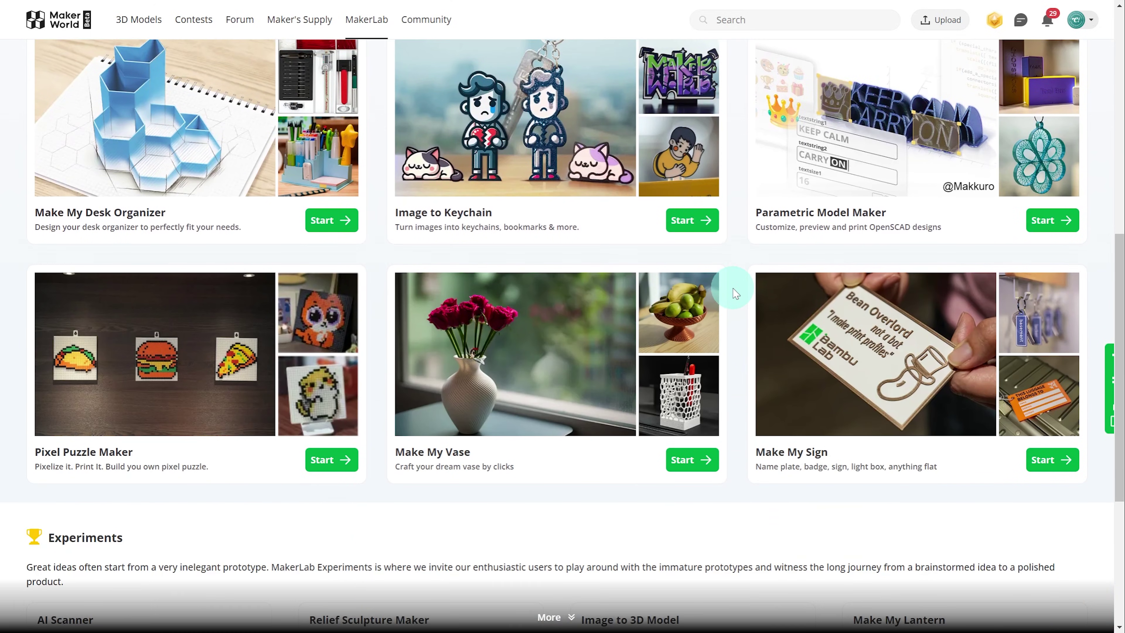
{"action": "scroll", "coordinate": [735, 293], "scroll_direction": "down", "scroll_amount": 3}
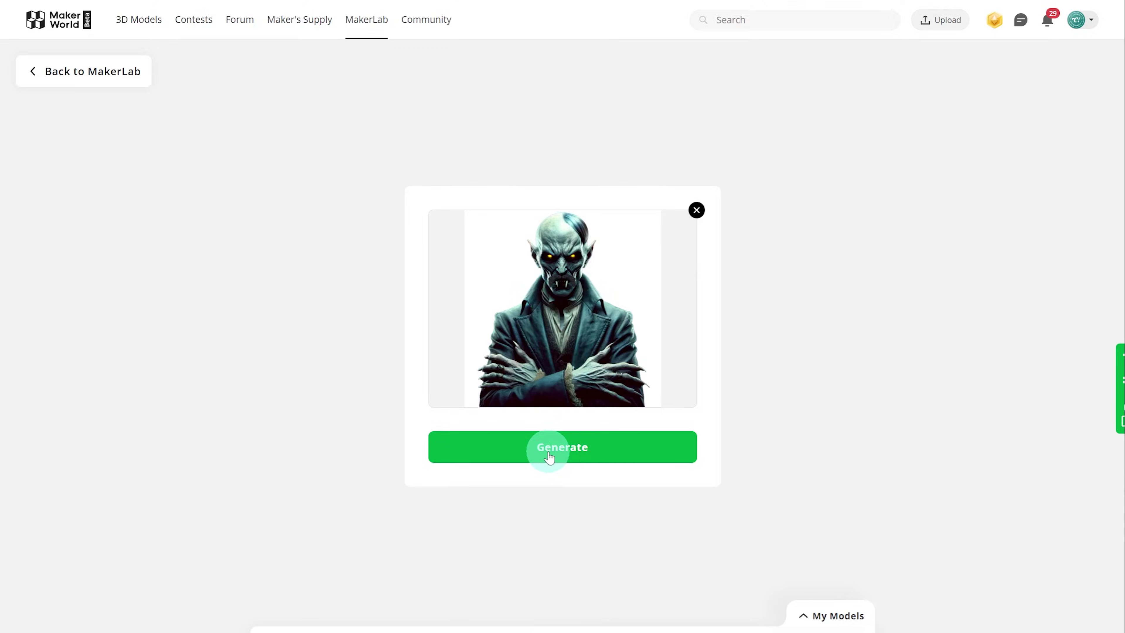
Generate the 3D bust from the vampire portrait, then orbit it to check its side and front
{"action": "left_click", "coordinate": [549, 456]}
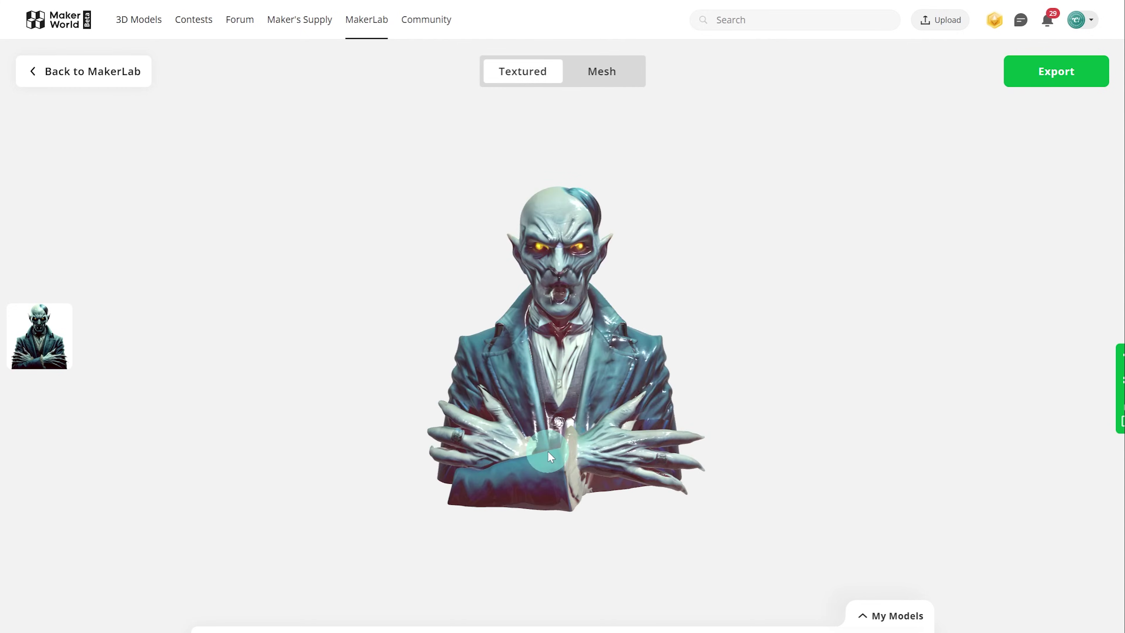
{"action": "scroll", "coordinate": [547, 451], "scroll_direction": "up", "scroll_amount": 3}
{"action": "mouse_move", "coordinate": [551, 490]}
{"action": "left_mouse_down"}
{"action": "mouse_move", "coordinate": [610, 492]}
{"action": "mouse_move", "coordinate": [680, 472]}
{"action": "mouse_move", "coordinate": [549, 517]}
{"action": "mouse_move", "coordinate": [618, 521]}
{"action": "mouse_move", "coordinate": [631, 539]}
{"action": "mouse_move", "coordinate": [592, 544]}
{"action": "mouse_move", "coordinate": [551, 523]}
{"action": "mouse_move", "coordinate": [534, 495]}
{"action": "left_mouse_up"}
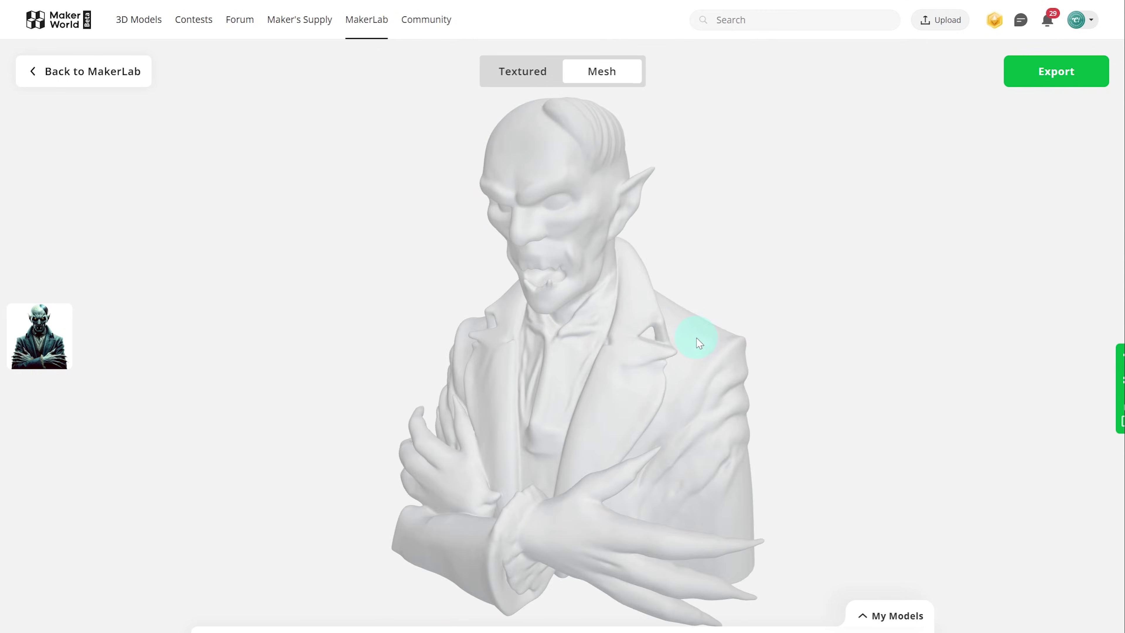
{"action": "left_click_drag", "start_coordinate": [695, 334], "coordinate": [620, 354]}
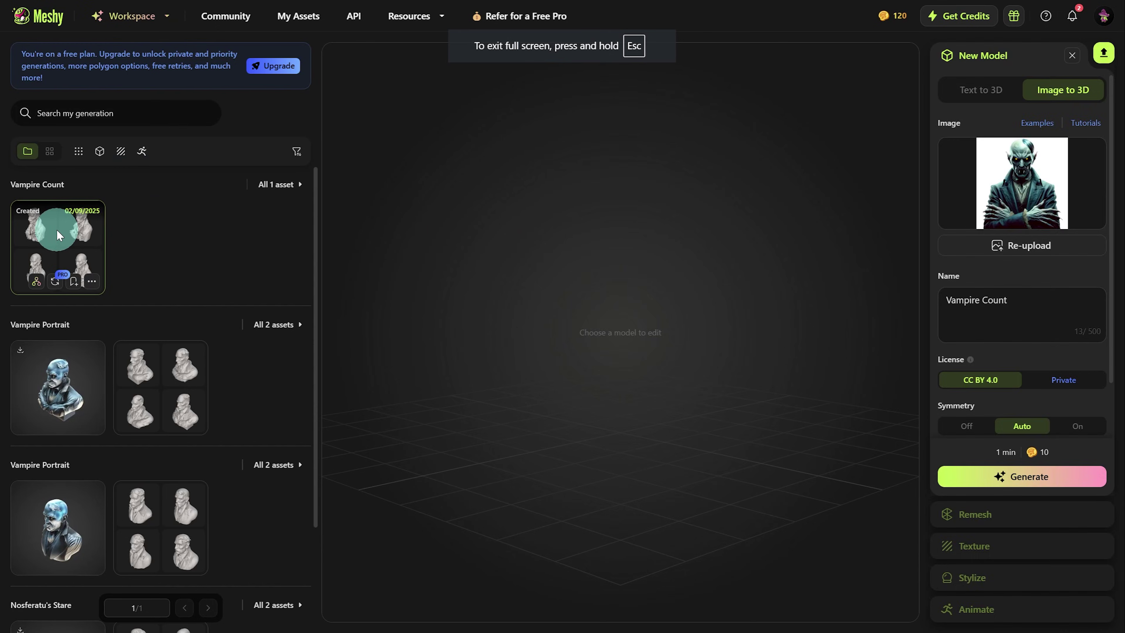
Send the bottom-left Vampire Count draft to texturing for 10 credits
{"action": "left_click", "coordinate": [57, 231]}
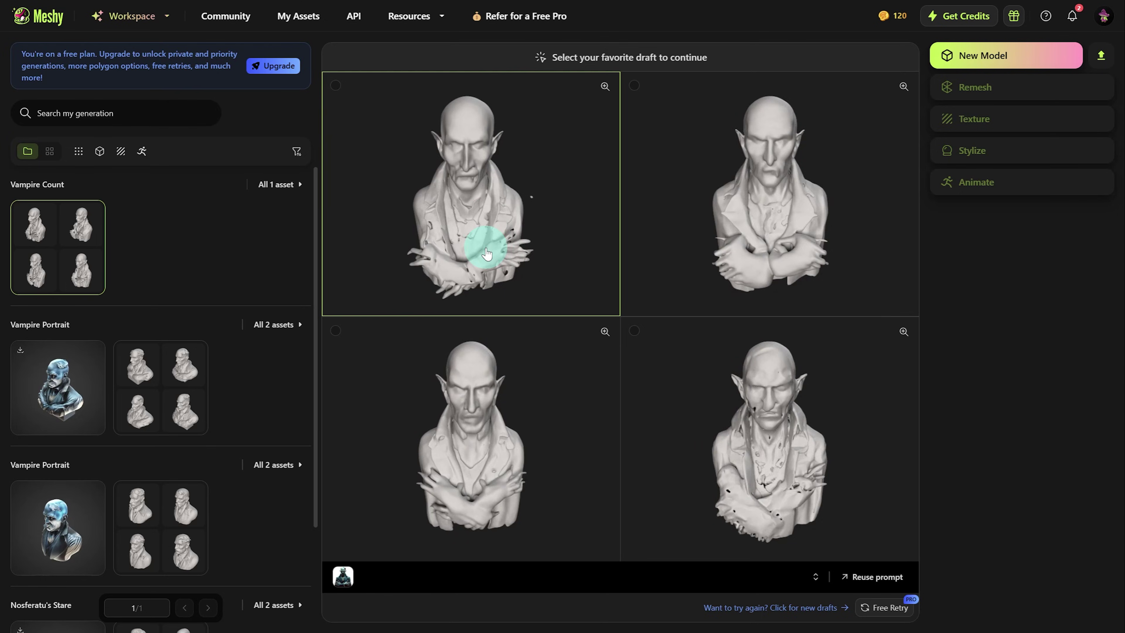
{"action": "left_click", "coordinate": [484, 418]}
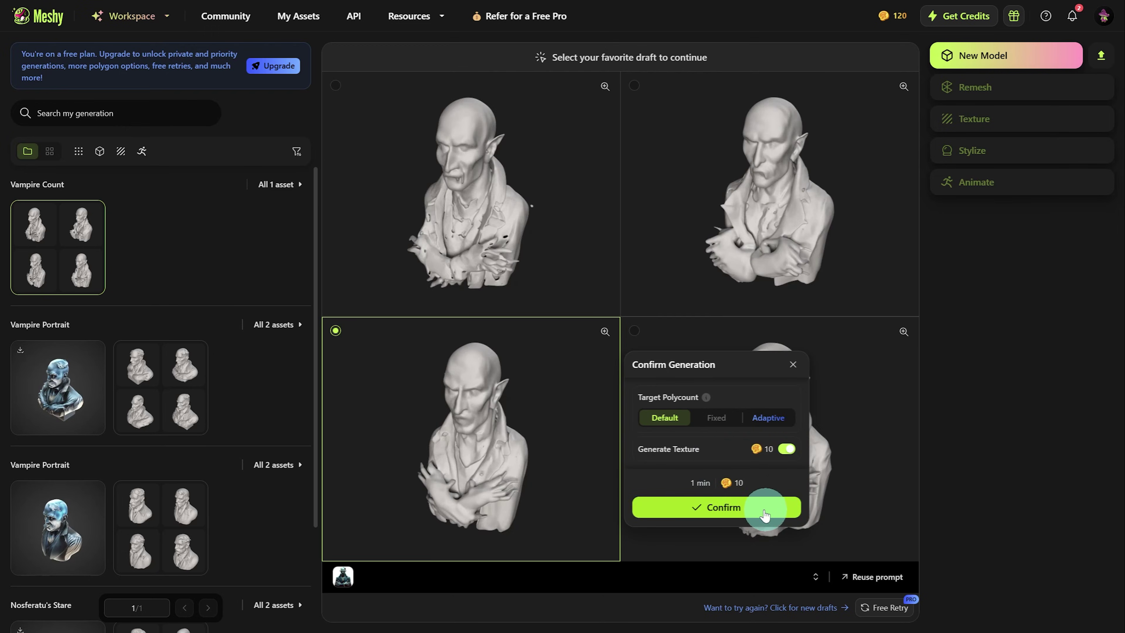
{"action": "left_click", "coordinate": [744, 509]}
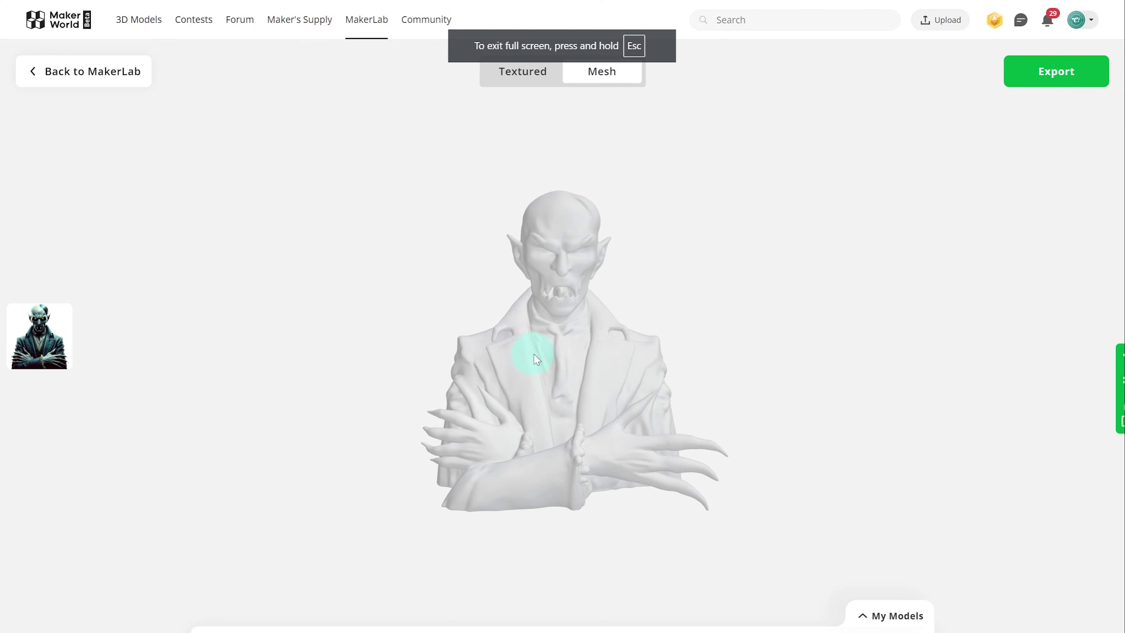
Inspect the bare mesh from the side and above, then view the textured bust from the front
{"action": "left_click_drag", "start_coordinate": [535, 355], "coordinate": [691, 430]}
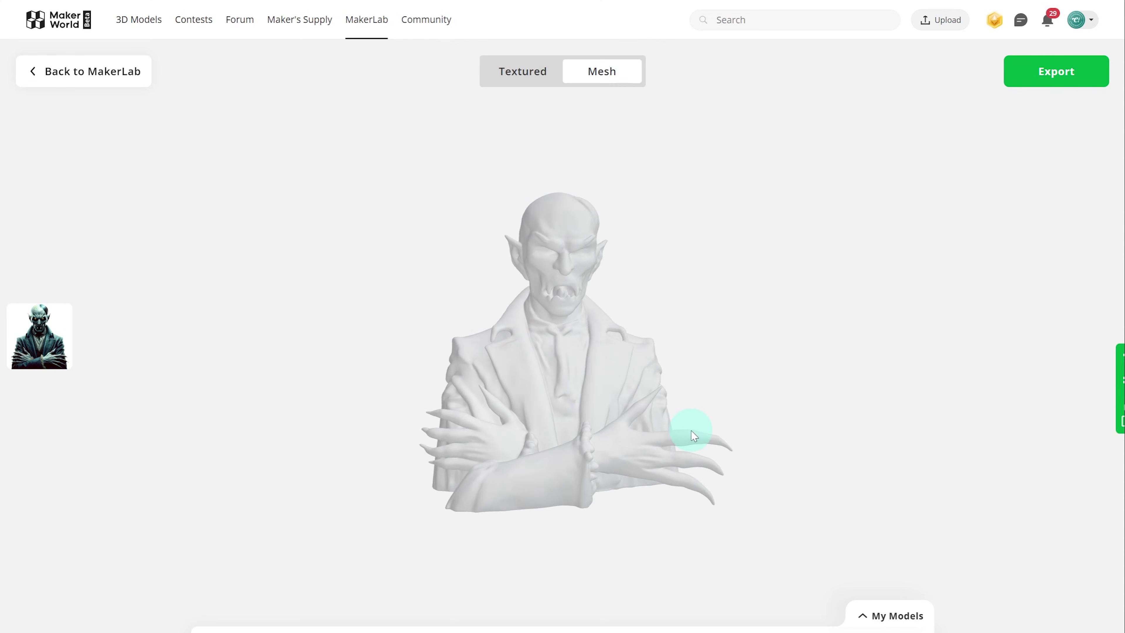
{"action": "left_click_drag", "start_coordinate": [472, 452], "coordinate": [526, 371]}
{"action": "left_click", "coordinate": [532, 74]}
{"action": "left_click_drag", "start_coordinate": [444, 370], "coordinate": [589, 365]}
{"action": "scroll", "coordinate": [531, 400], "scroll_direction": "up", "scroll_amount": 3}
{"action": "left_click_drag", "start_coordinate": [531, 400], "coordinate": [560, 407]}
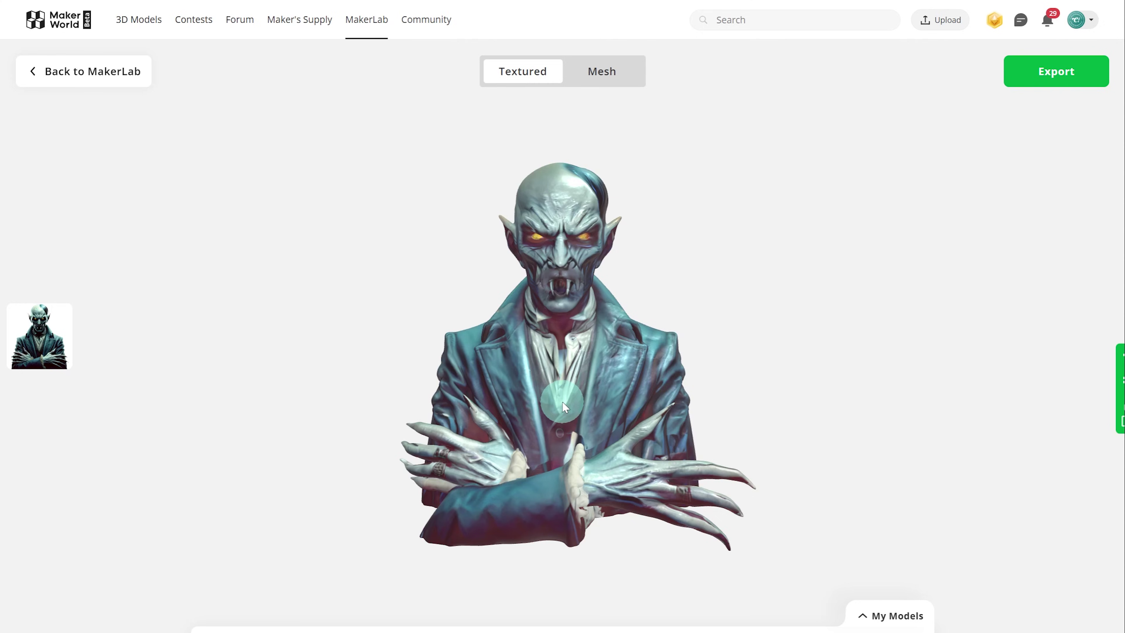
{"action": "left_click", "coordinate": [878, 627]}
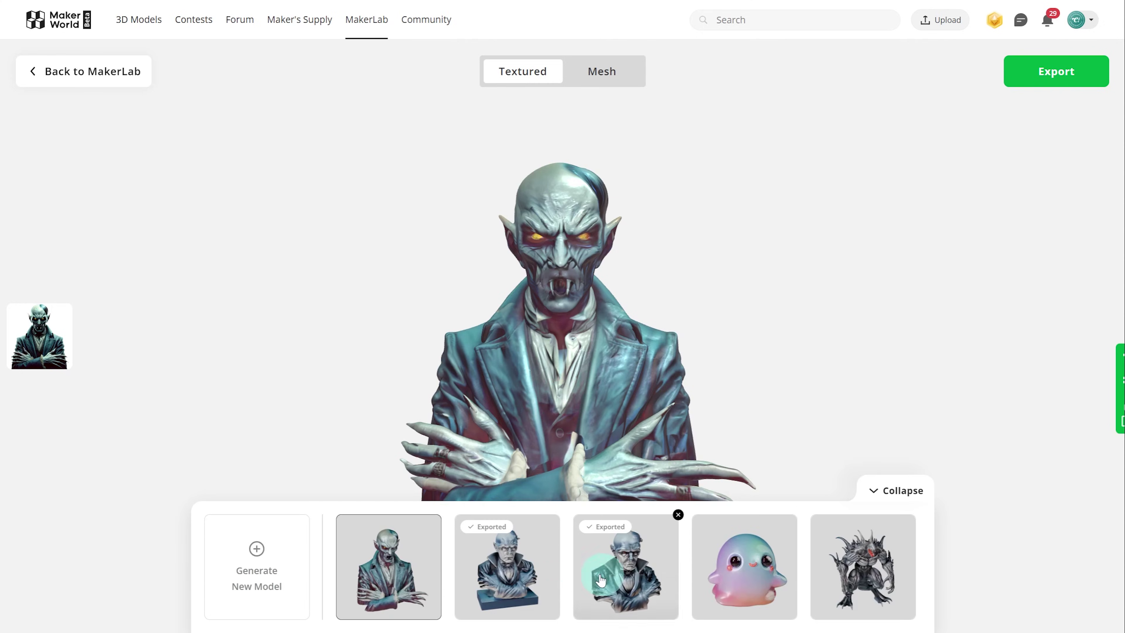
Load the second exported bust from My Models and orbit it to inspect its profile and base
{"action": "left_click", "coordinate": [529, 571]}
{"action": "left_click", "coordinate": [876, 497]}
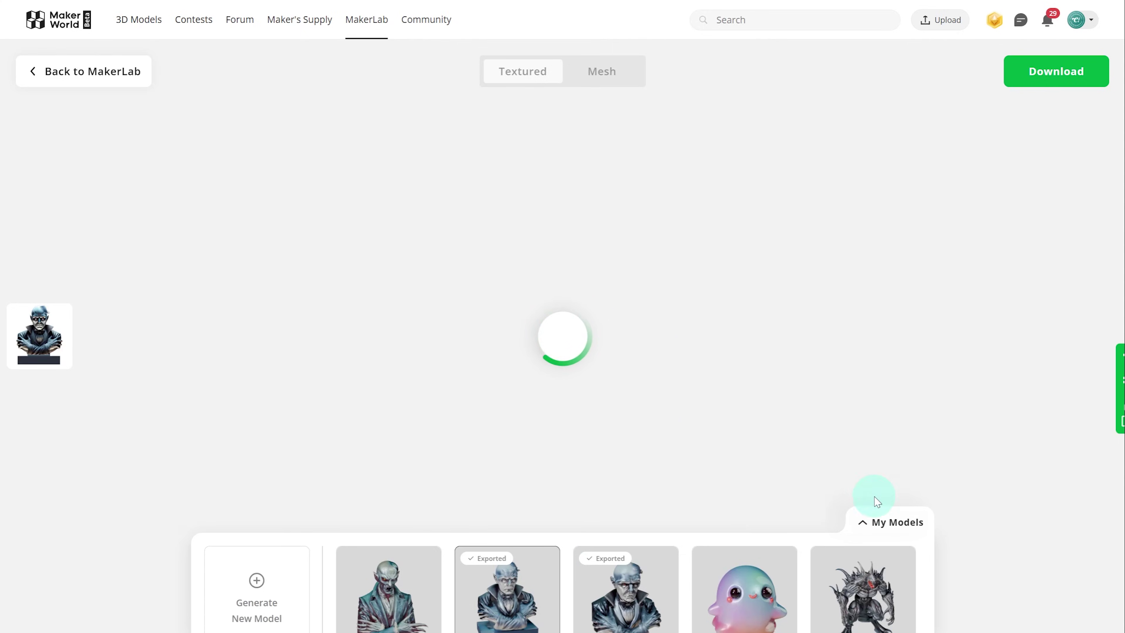
{"action": "scroll", "coordinate": [713, 405], "scroll_direction": "up", "scroll_amount": 5}
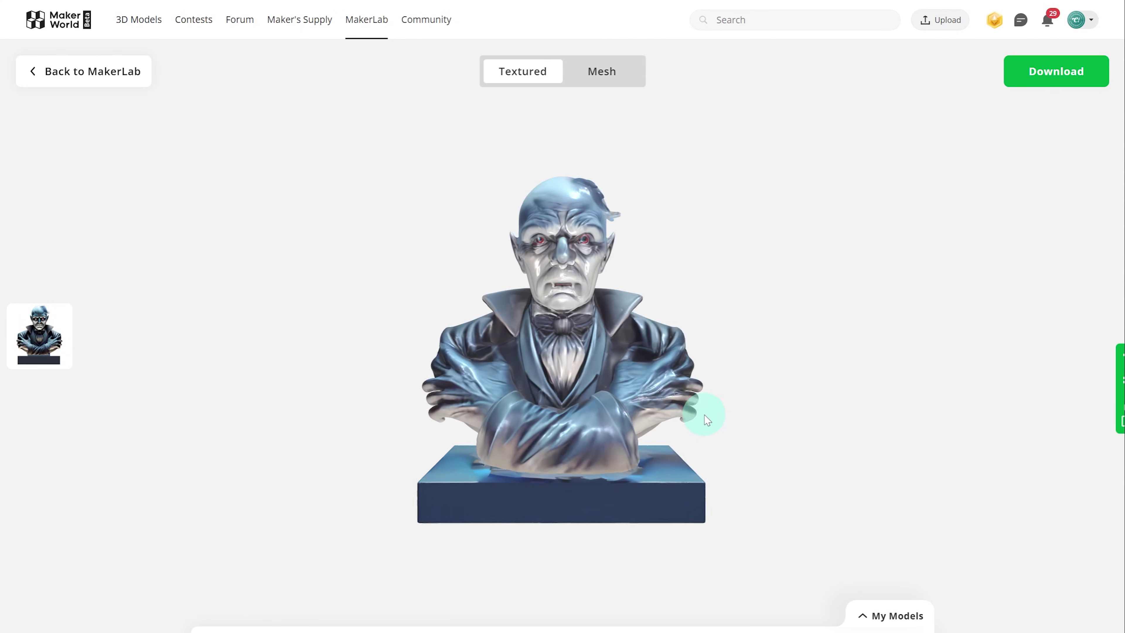
{"action": "left_click_drag", "start_coordinate": [719, 418], "coordinate": [614, 483]}
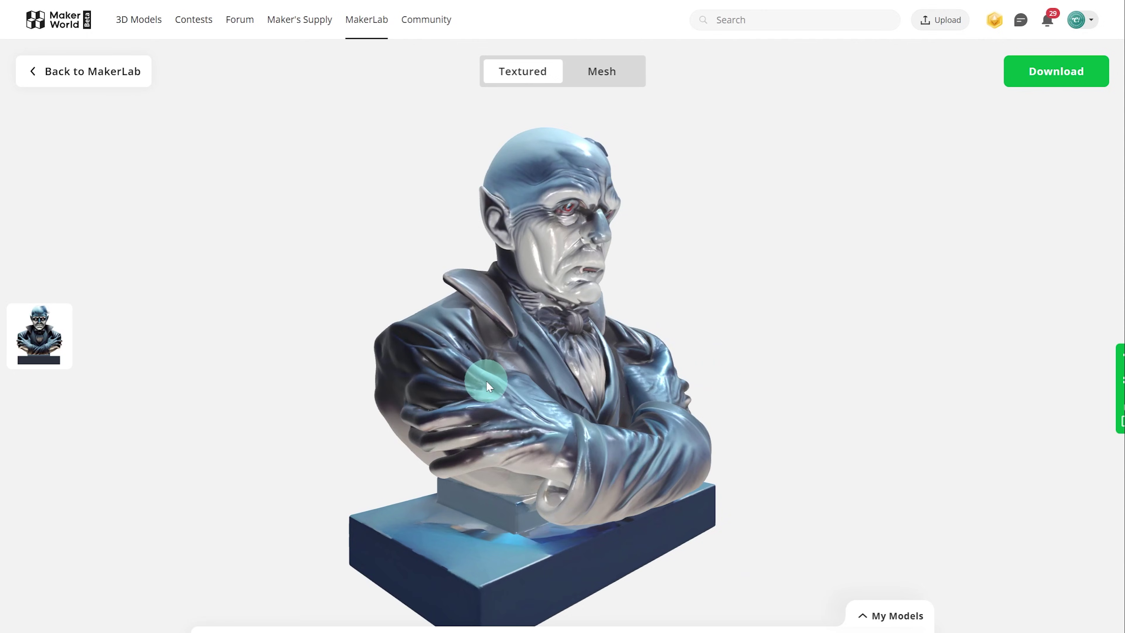
{"action": "left_click_drag", "start_coordinate": [521, 427], "coordinate": [683, 407]}
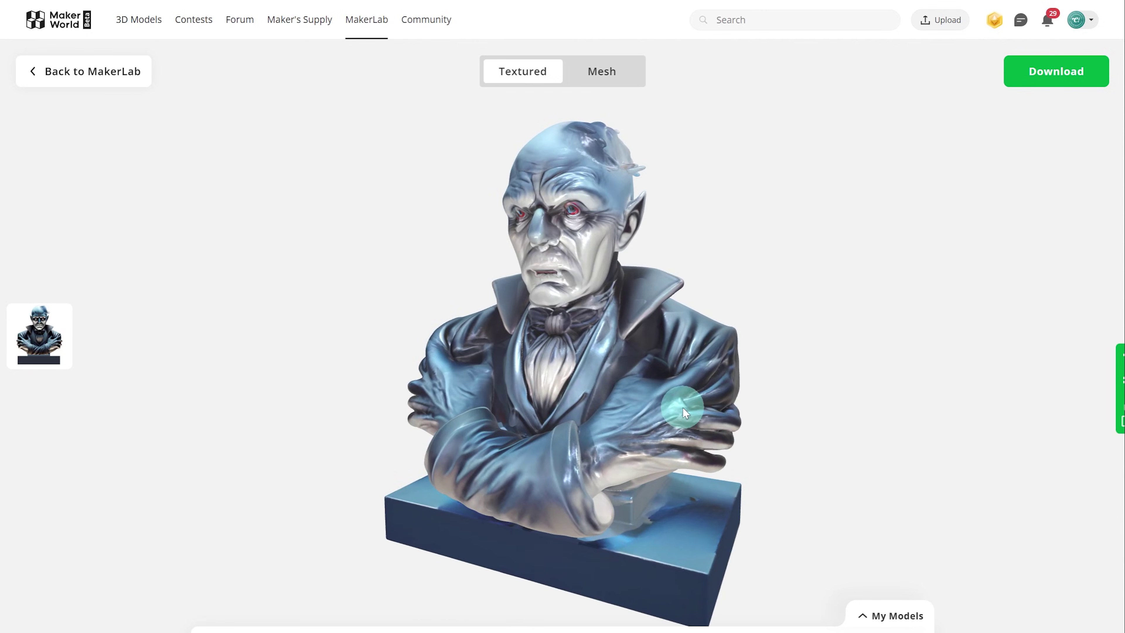
{"action": "left_click_drag", "start_coordinate": [744, 432], "coordinate": [527, 506]}
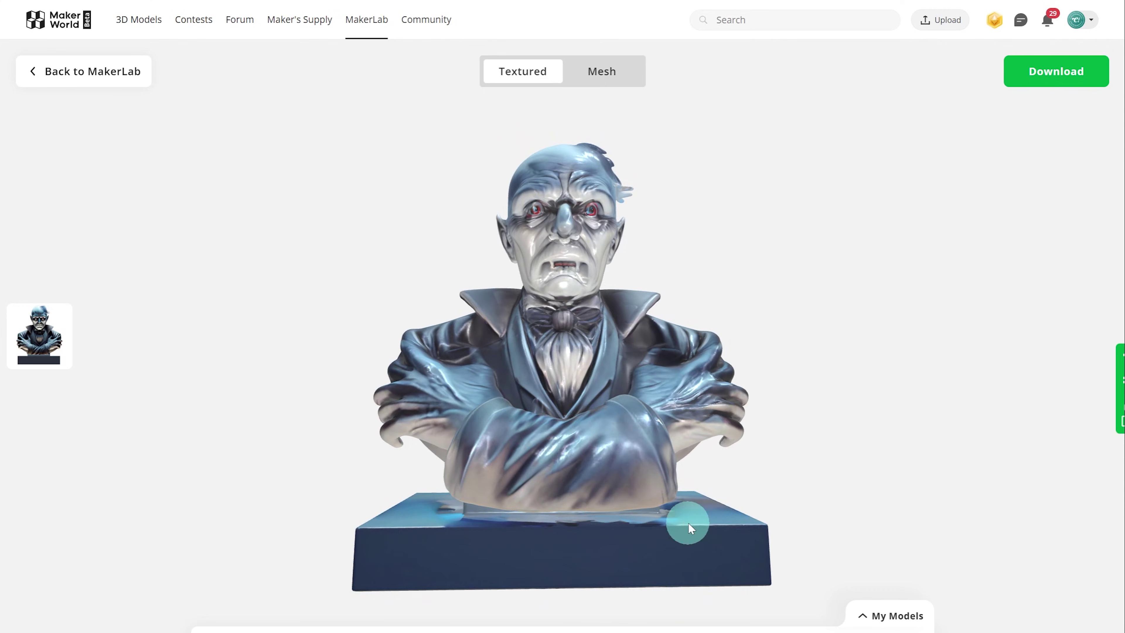
{"action": "left_click_drag", "start_coordinate": [557, 477], "coordinate": [569, 268]}
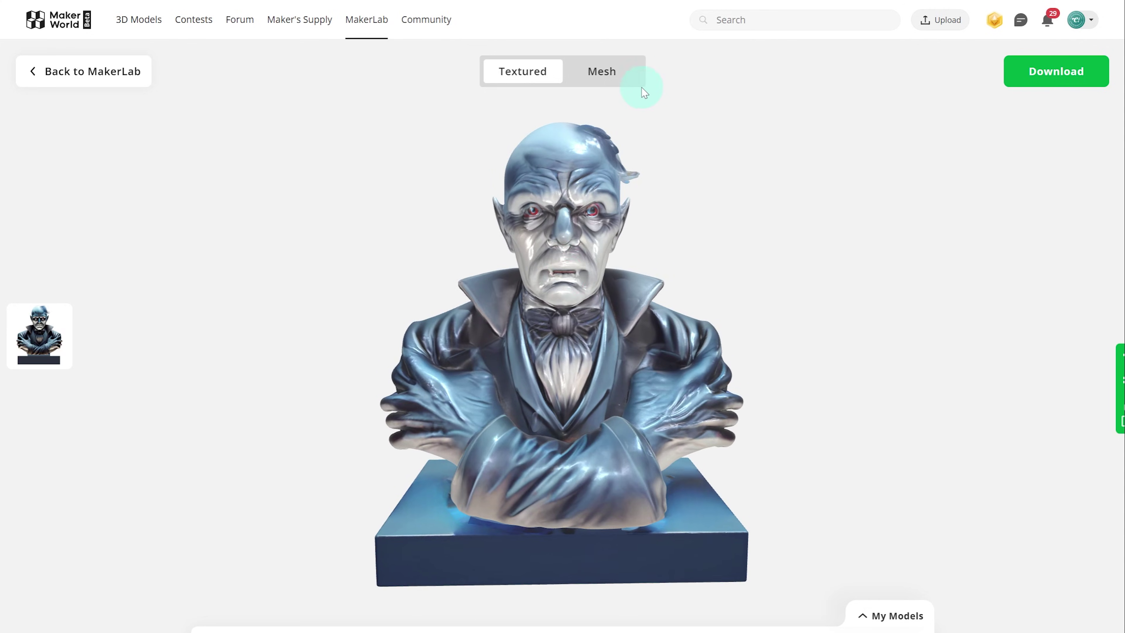
Switch the bust to the plain grey Mesh view and rotate it for a three-quarter look
{"action": "left_click", "coordinate": [601, 72]}
{"action": "left_click_drag", "start_coordinate": [673, 284], "coordinate": [688, 314]}
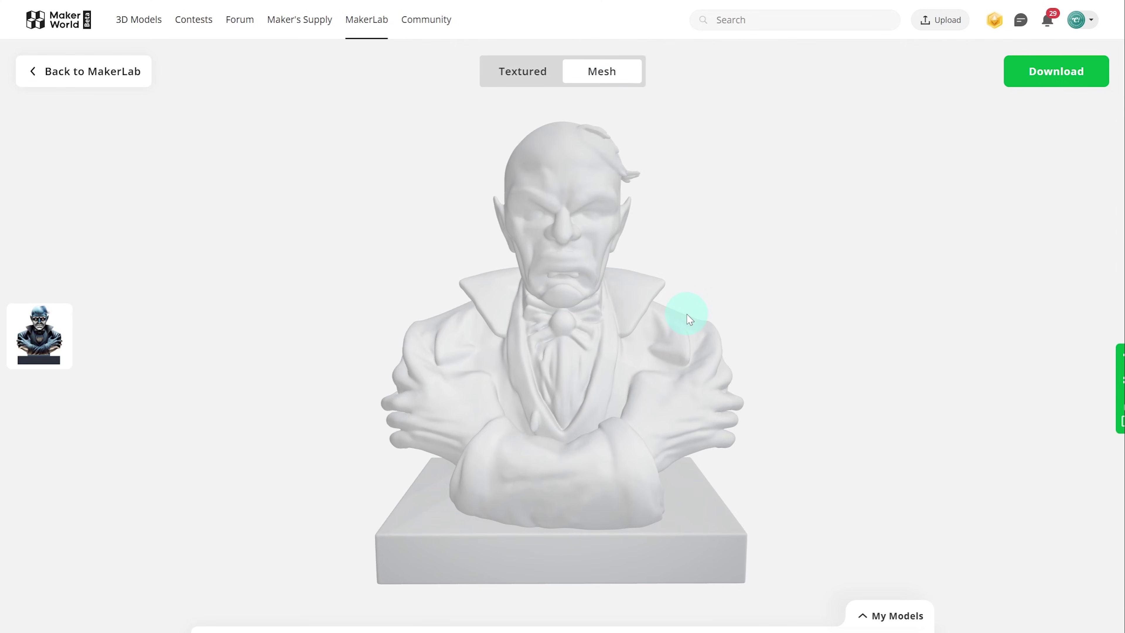
{"action": "left_click_drag", "start_coordinate": [563, 105], "coordinate": [604, 276]}
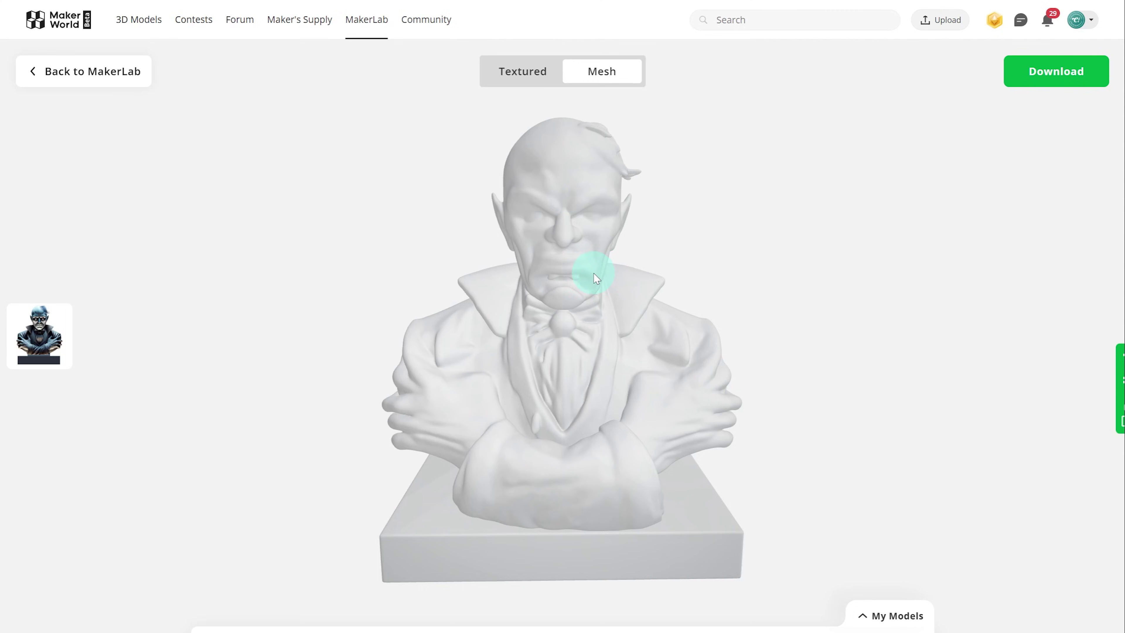
{"action": "left_click_drag", "start_coordinate": [594, 278], "coordinate": [627, 265]}
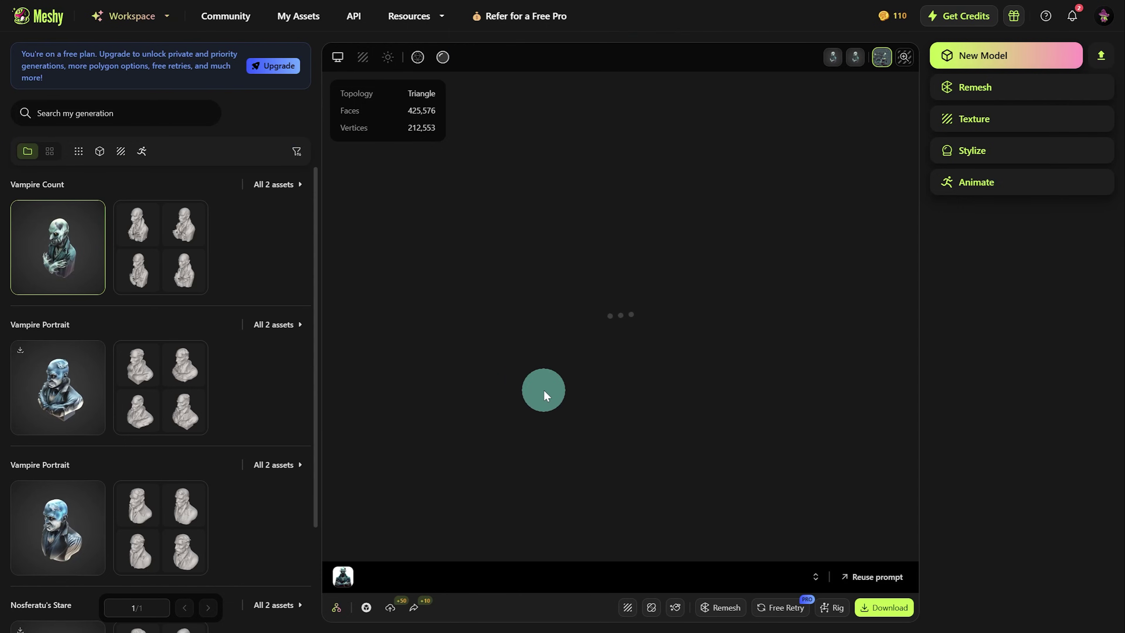
Swing the Vampire Count model to the front, then load and orbit the third Vampire Portrait generation
{"action": "scroll", "coordinate": [645, 316], "scroll_direction": "up", "scroll_amount": 3}
{"action": "left_click_drag", "start_coordinate": [635, 268], "coordinate": [566, 437]}
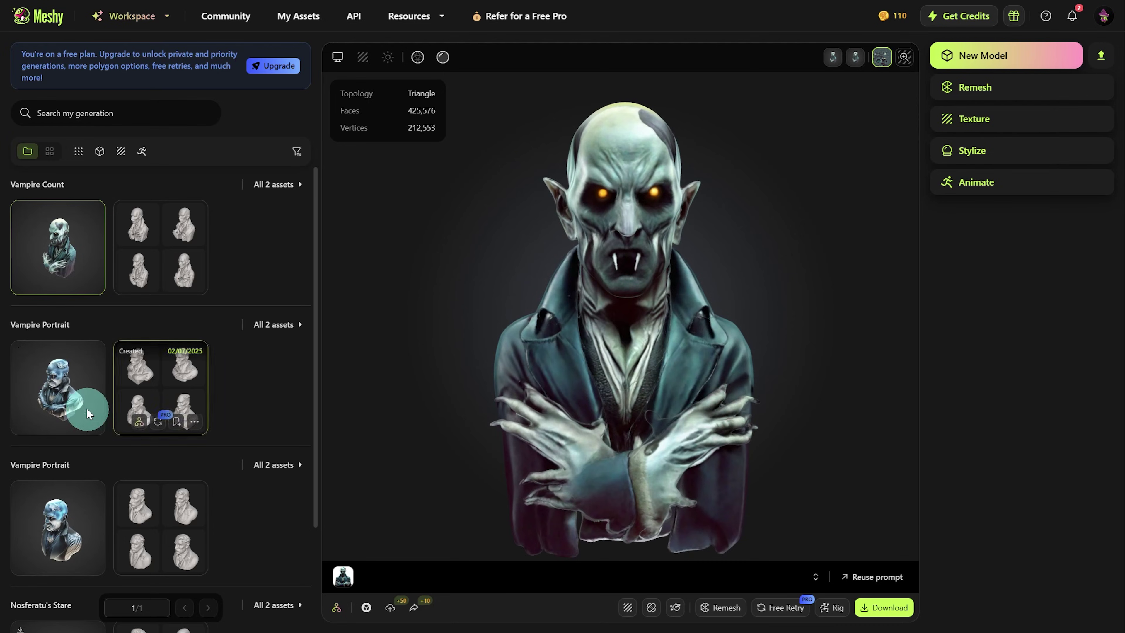
{"action": "left_click", "coordinate": [63, 523]}
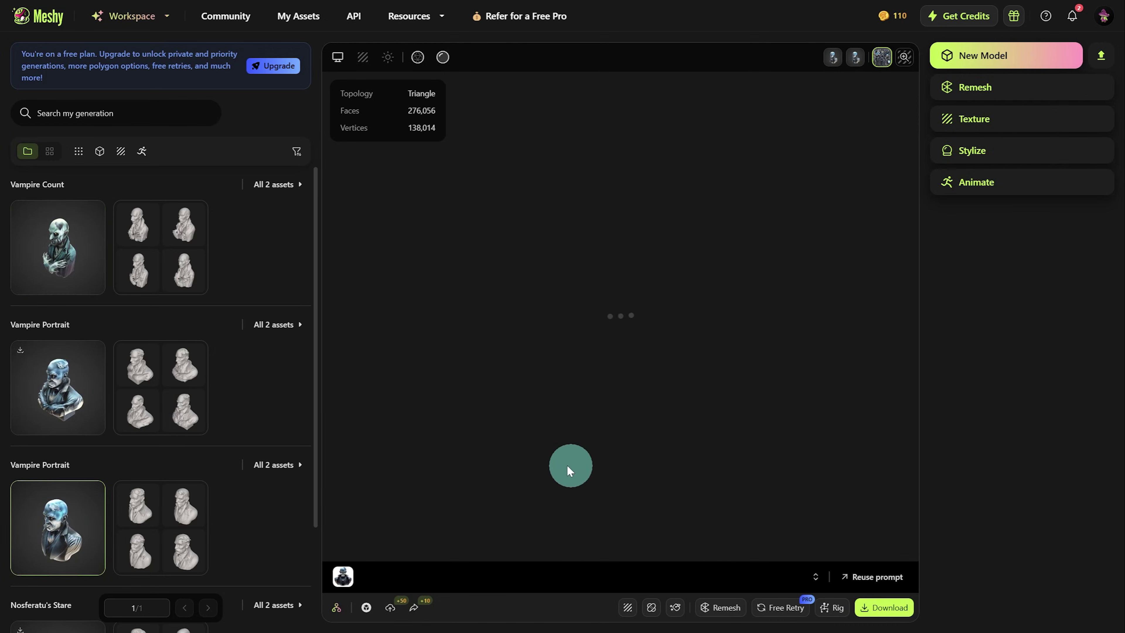
{"action": "left_click_drag", "start_coordinate": [553, 444], "coordinate": [645, 364]}
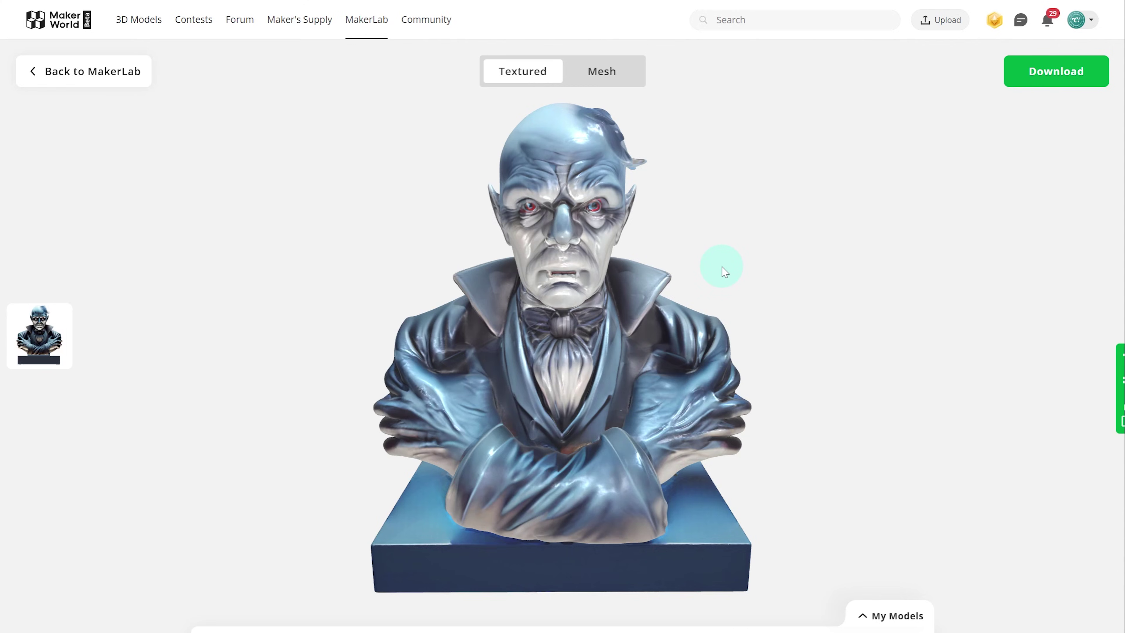
{"action": "left_click_drag", "start_coordinate": [724, 271], "coordinate": [735, 302]}
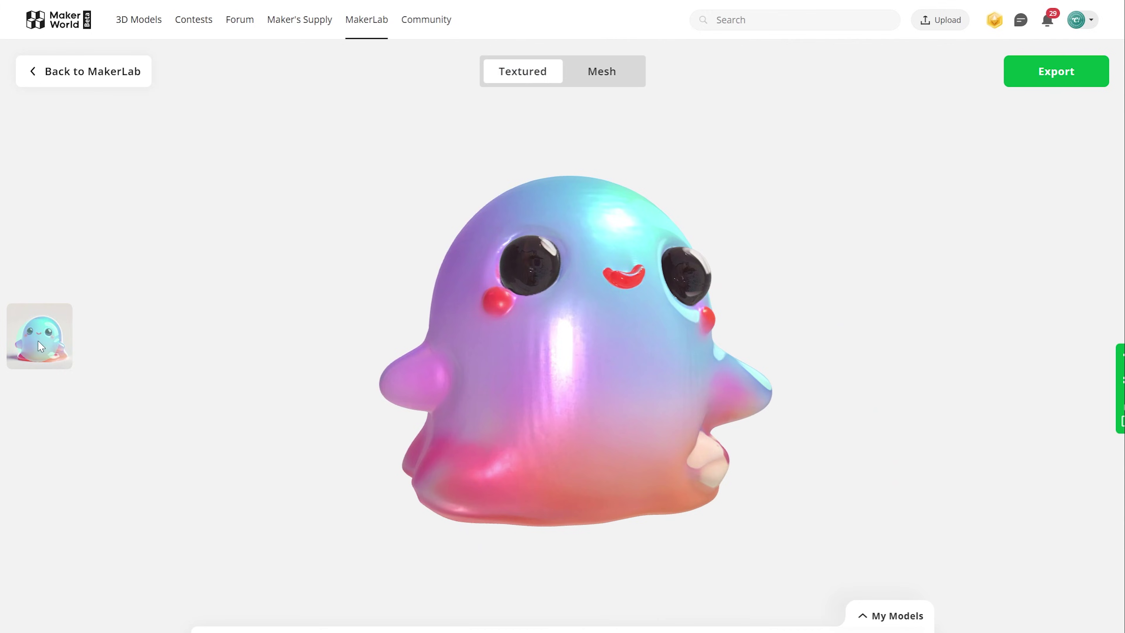
{"action": "left_click", "coordinate": [40, 345]}
{"action": "left_click", "coordinate": [220, 278]}
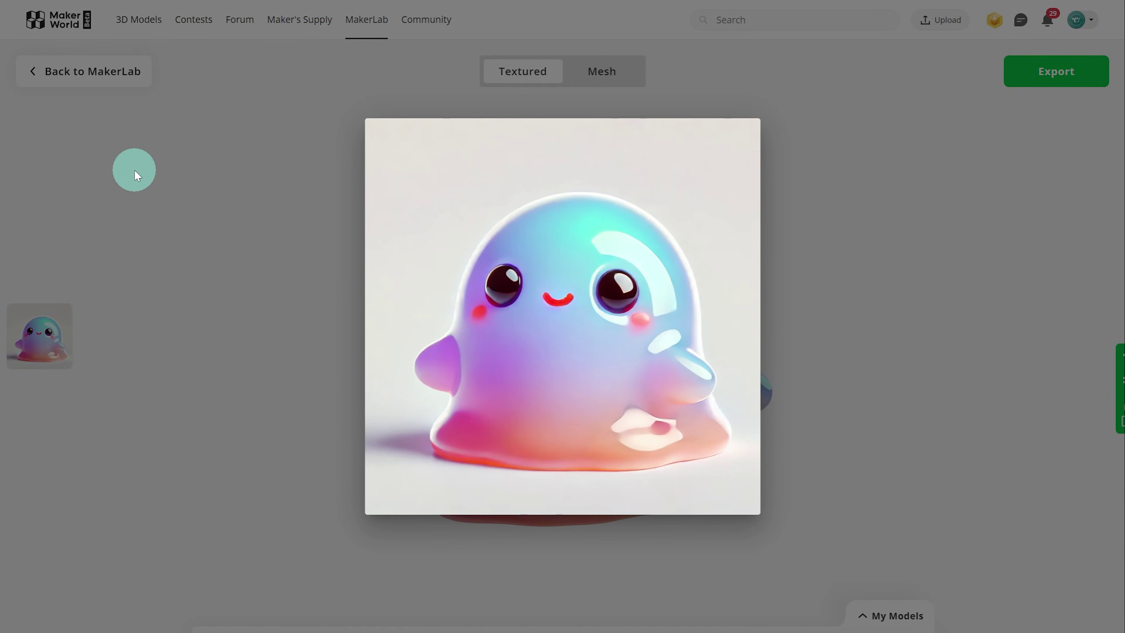
{"action": "left_click", "coordinate": [135, 170]}
{"action": "left_click_drag", "start_coordinate": [421, 271], "coordinate": [632, 258]}
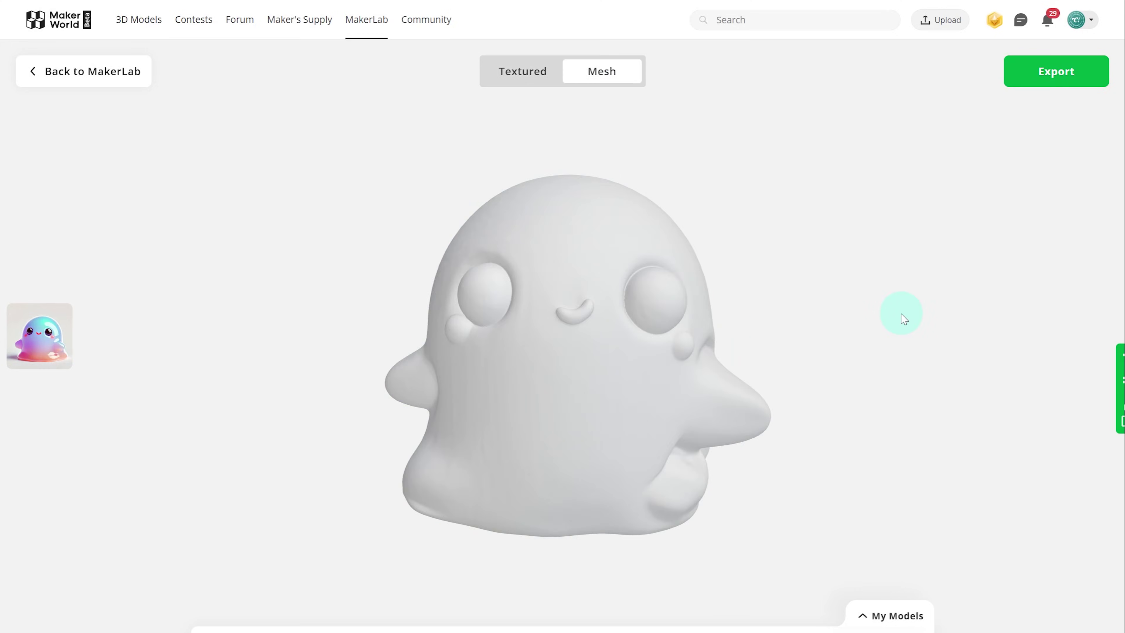
{"action": "left_click_drag", "start_coordinate": [903, 318], "coordinate": [801, 406]}
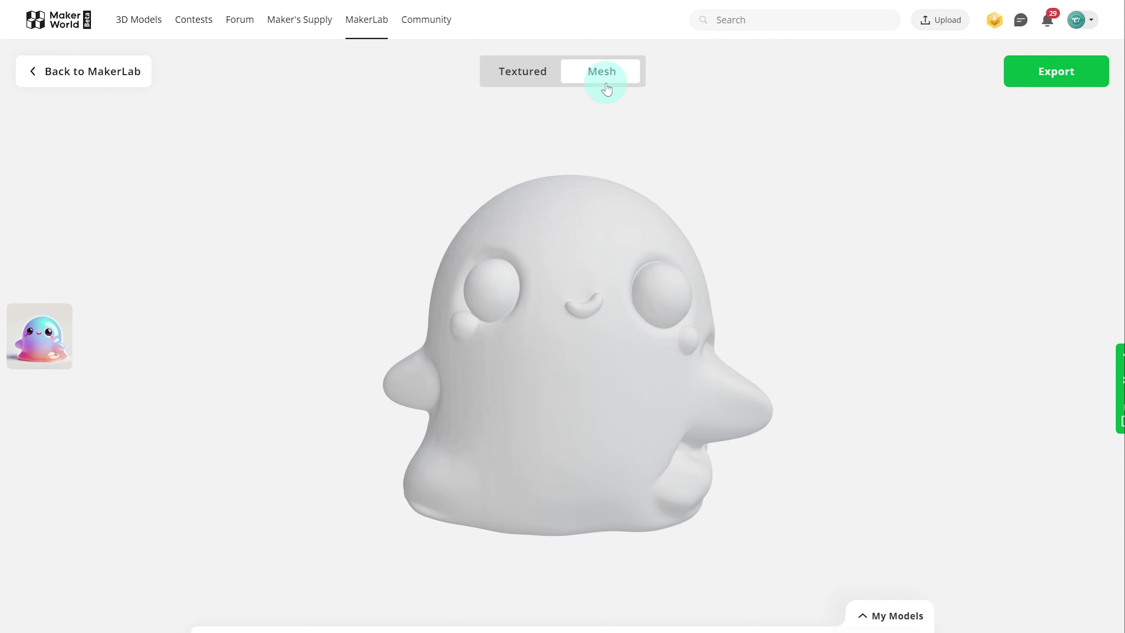
{"action": "left_click", "coordinate": [506, 78]}
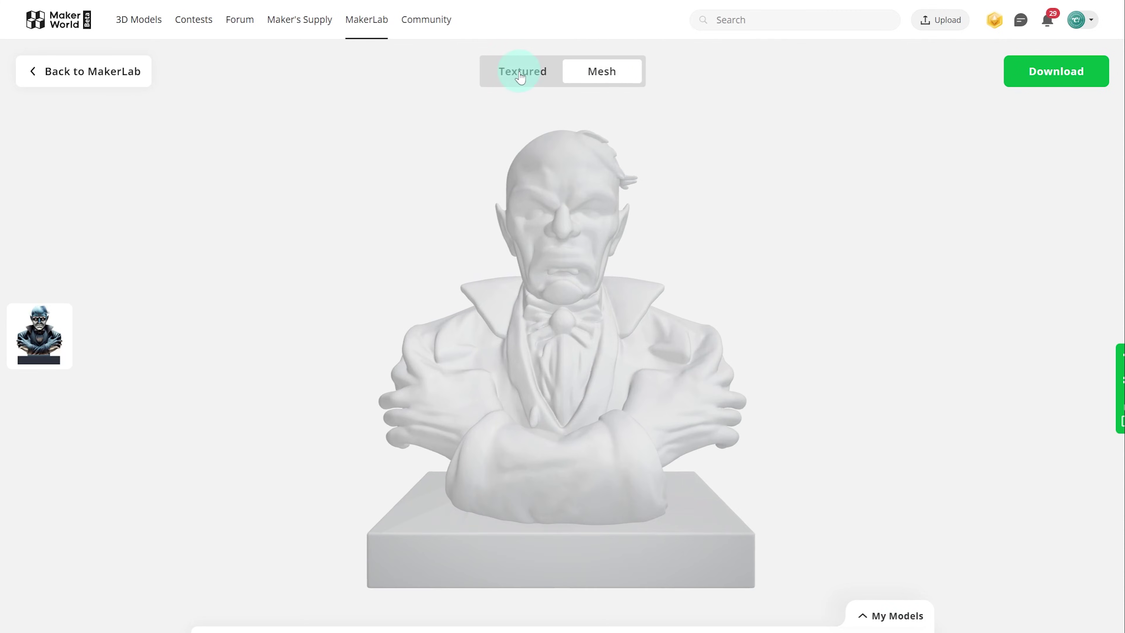
{"action": "left_click", "coordinate": [521, 76]}
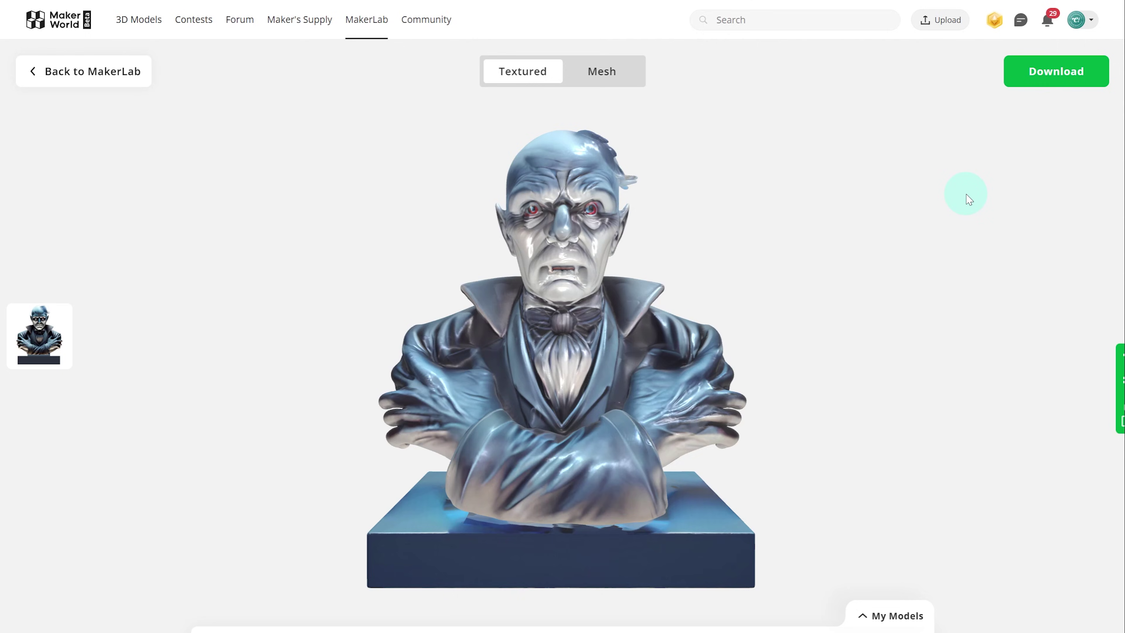
Download the vampire bust with stl chosen as the format in Download Settings
{"action": "left_click", "coordinate": [1022, 71]}
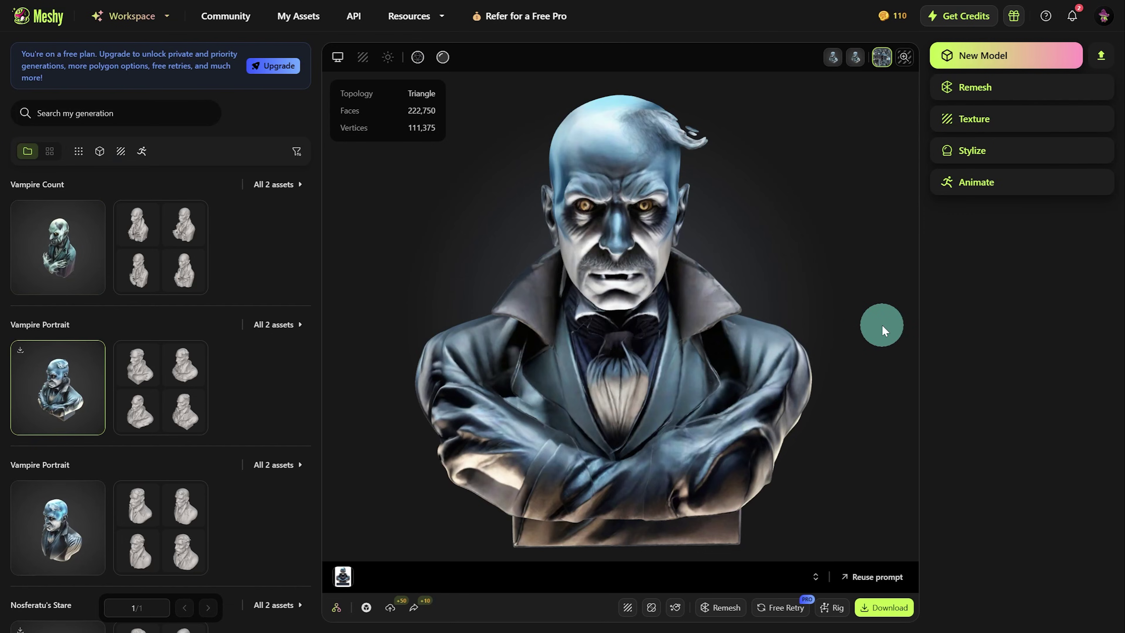
{"action": "left_click", "coordinate": [869, 607]}
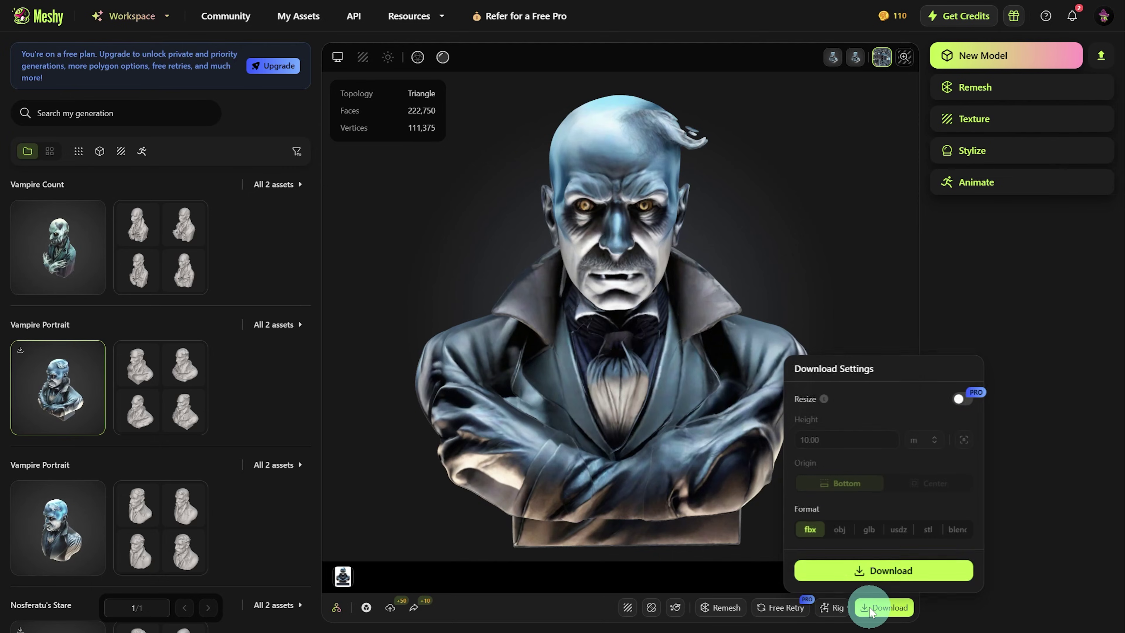
{"action": "left_click", "coordinate": [839, 529]}
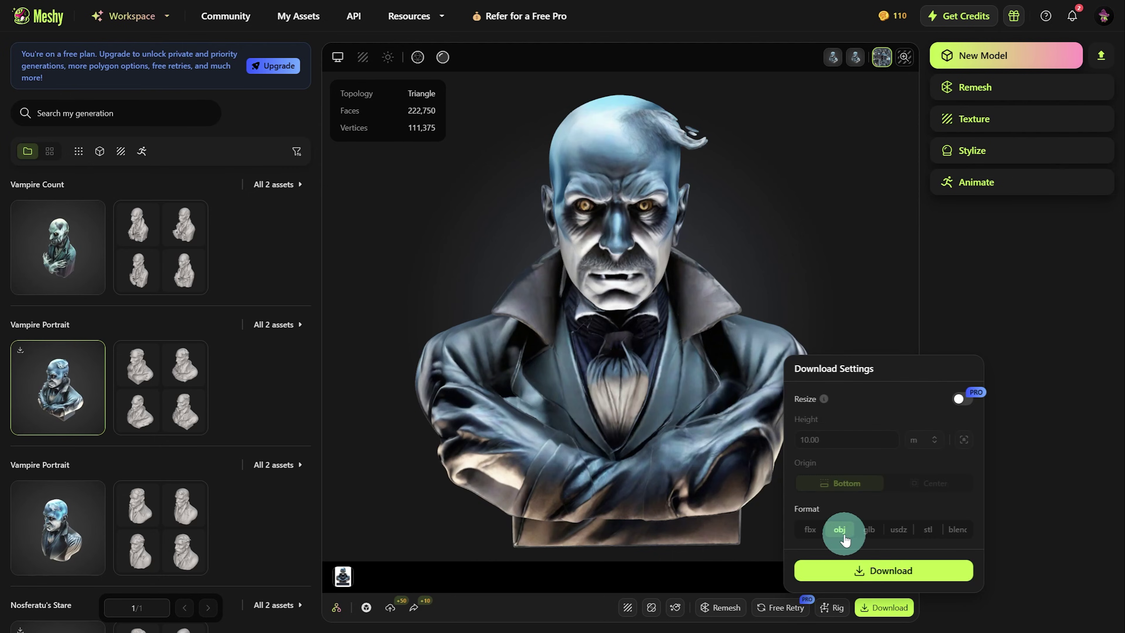
{"action": "left_click", "coordinate": [928, 530]}
{"action": "left_click", "coordinate": [859, 236]}
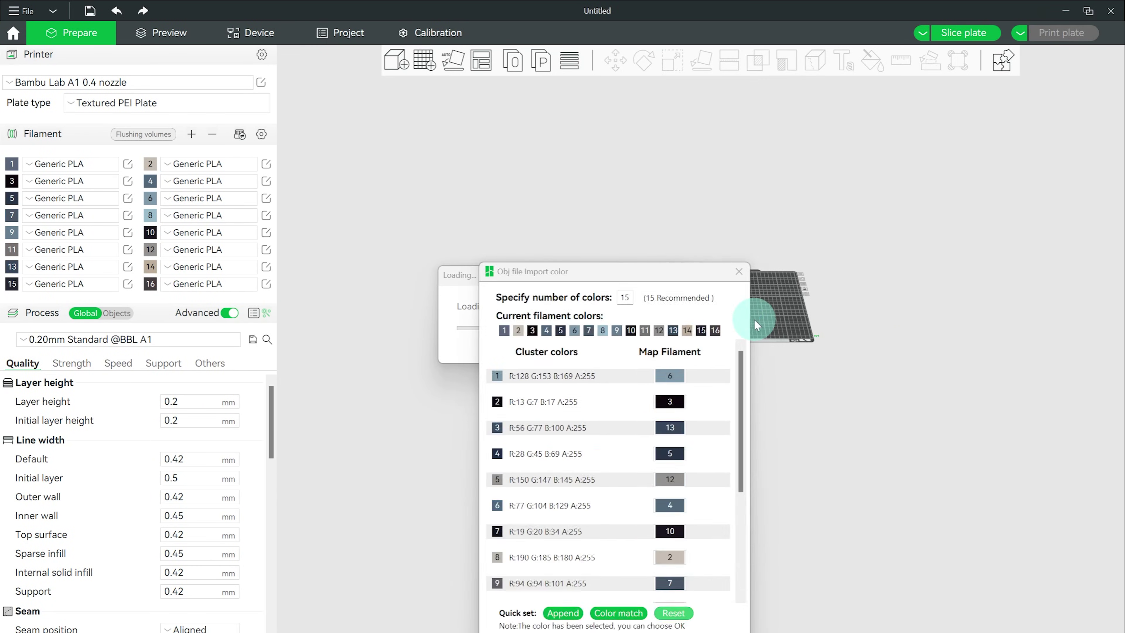
Accept the OBJ colour mapping so the bust imports onto the plate, then orbit to its right side
{"action": "left_click", "coordinate": [642, 514]}
{"action": "scroll", "coordinate": [648, 311], "scroll_direction": "down", "scroll_amount": 5}
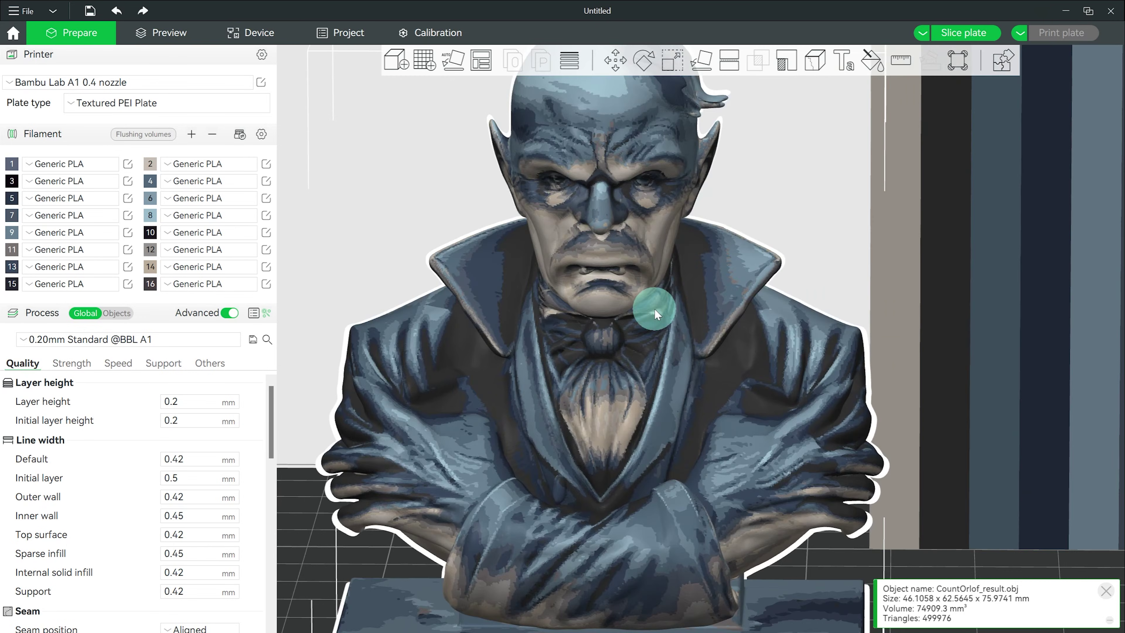
{"action": "left_click_drag", "start_coordinate": [479, 447], "coordinate": [418, 485]}
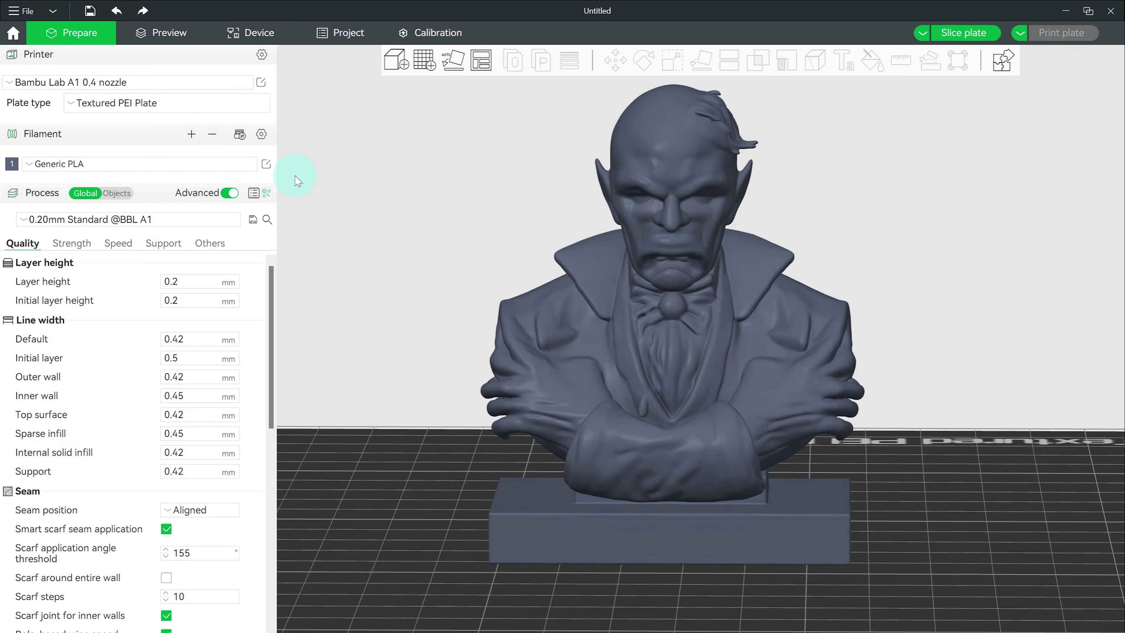
{"action": "scroll", "coordinate": [380, 252], "scroll_direction": "down", "scroll_amount": 5}
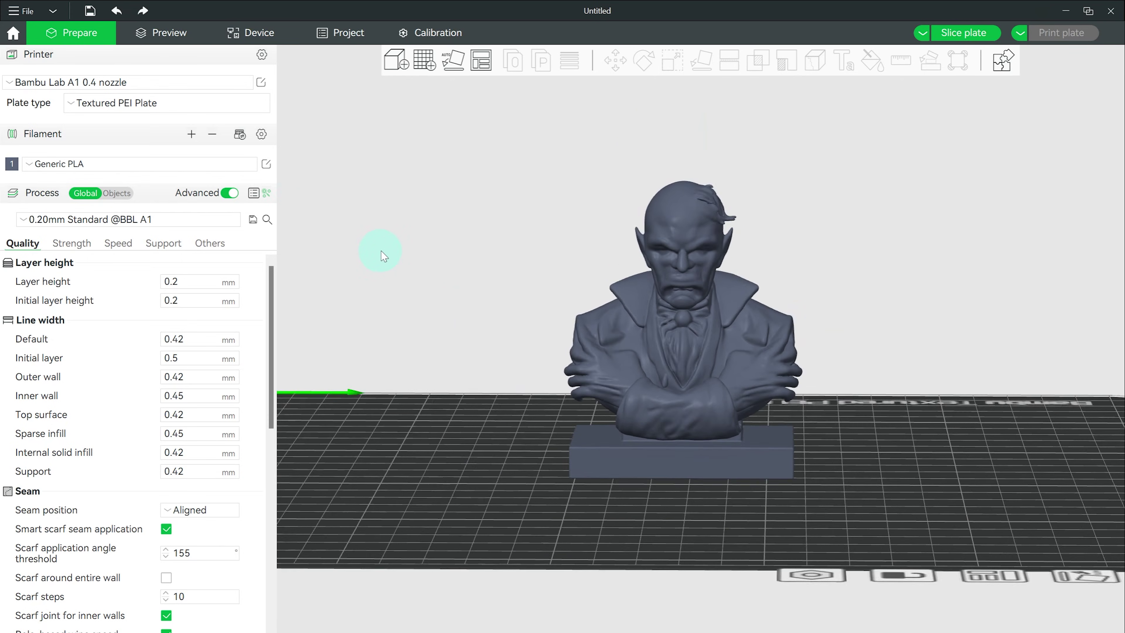
{"action": "scroll", "coordinate": [803, 304], "scroll_direction": "up", "scroll_amount": 5}
Enable supports with the Default style and set the support type to tree(auto)
{"action": "left_click", "coordinate": [163, 243]}
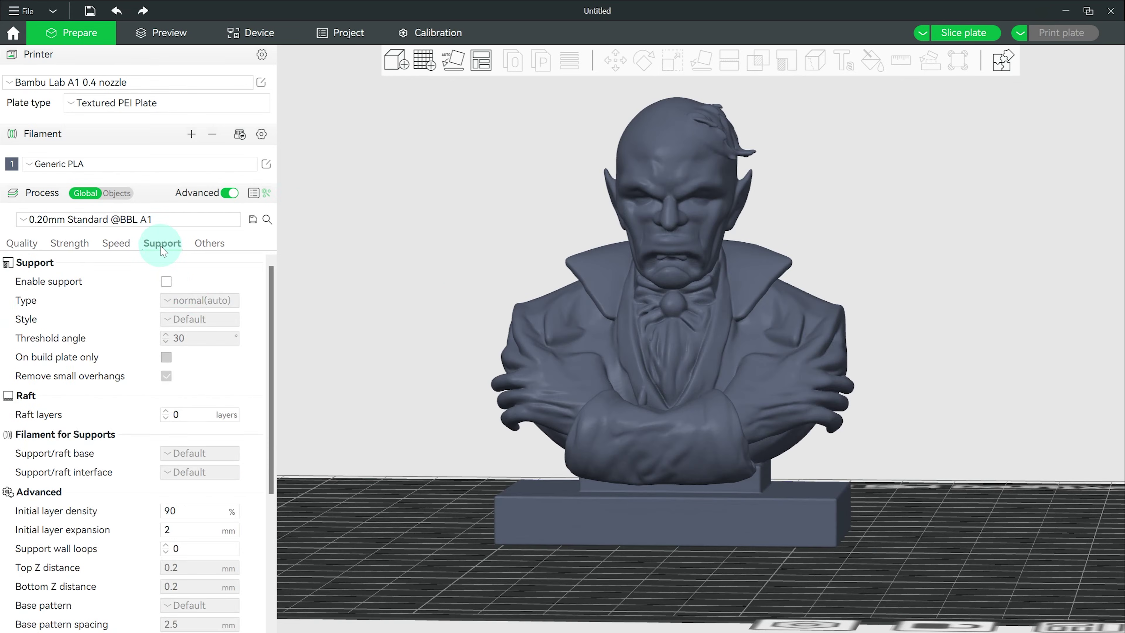
{"action": "left_click", "coordinate": [166, 280]}
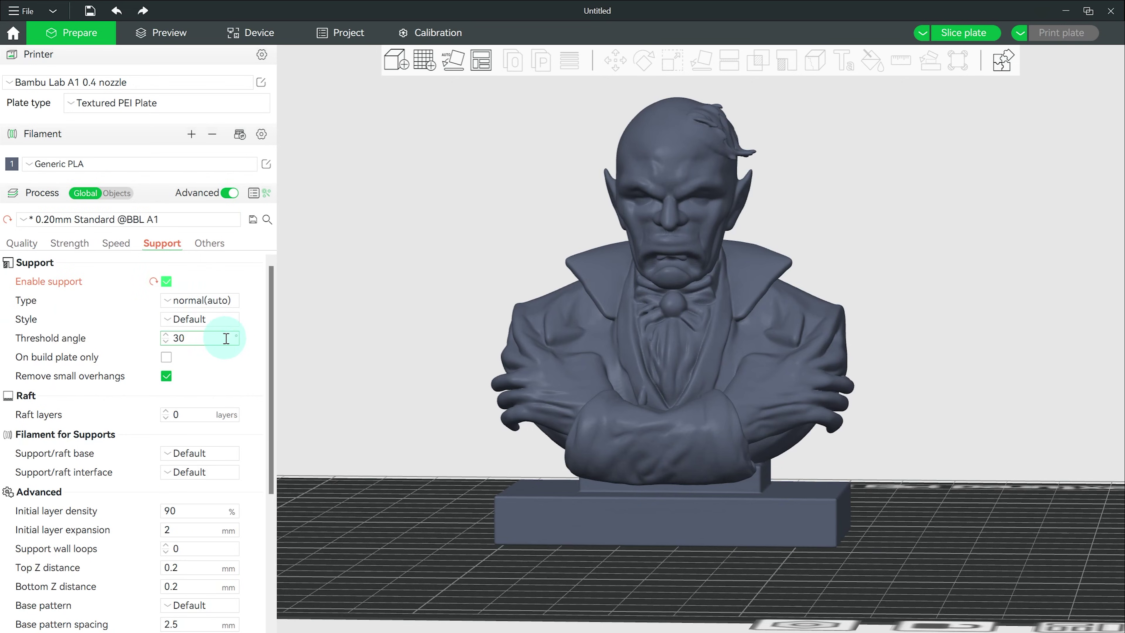
{"action": "left_click", "coordinate": [232, 319]}
{"action": "left_click", "coordinate": [231, 319]}
{"action": "left_click", "coordinate": [213, 301]}
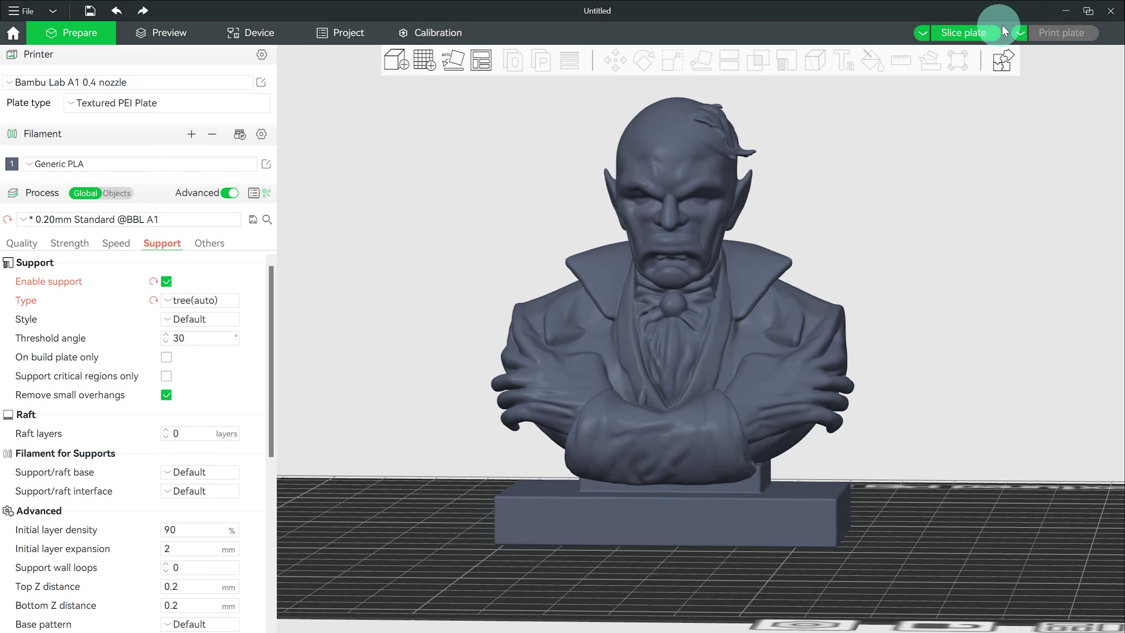
Slice plate 1 to preview the tree supports, print time and filament use
{"action": "left_click", "coordinate": [963, 33]}
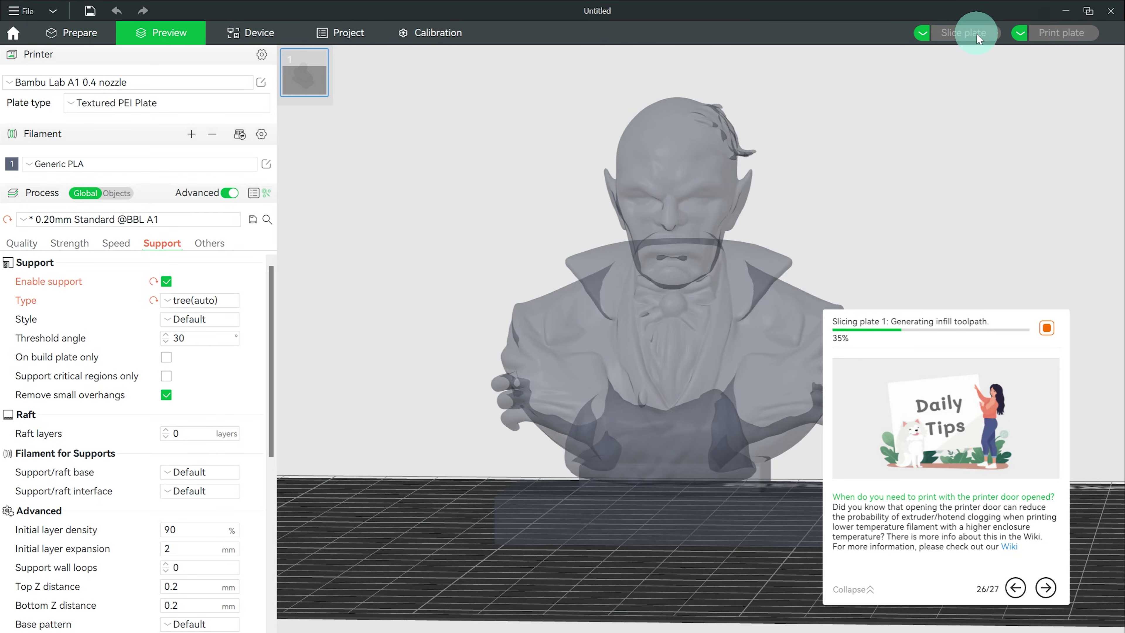